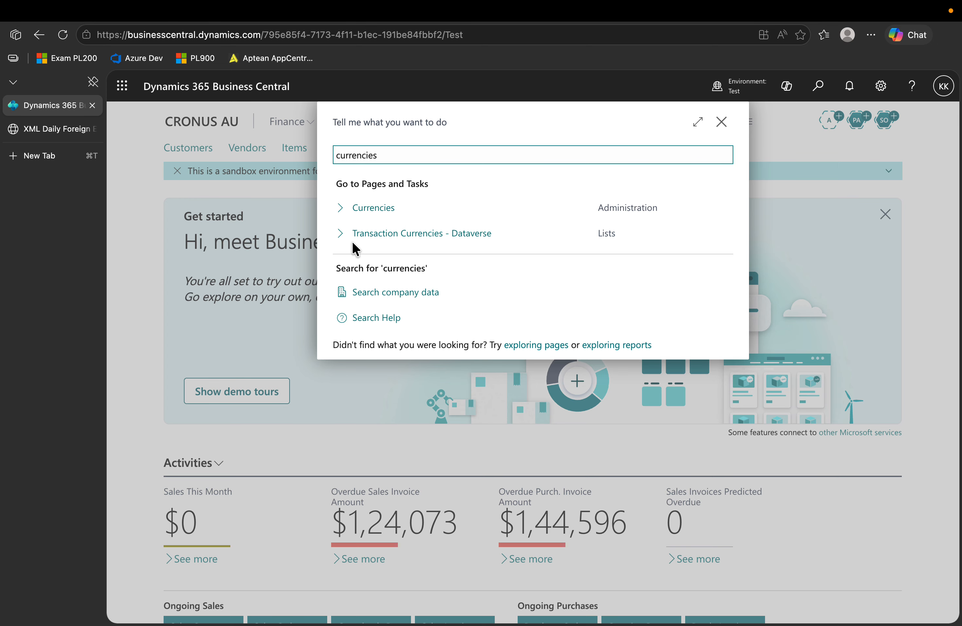
# - Open the Currencies administration page and dismiss its introduction
pyautogui.click(374, 211)
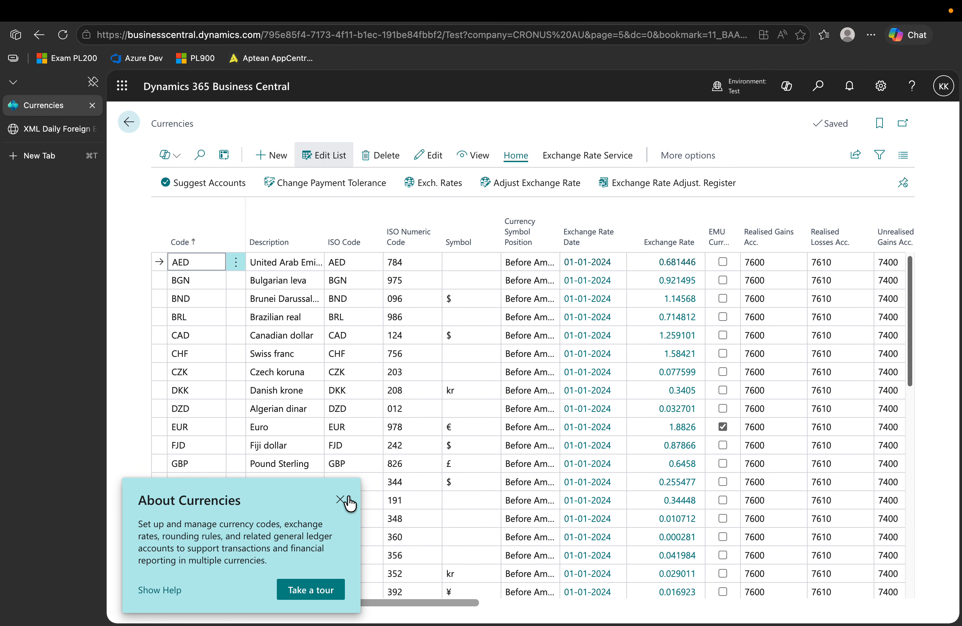
pyautogui.click(341, 499)
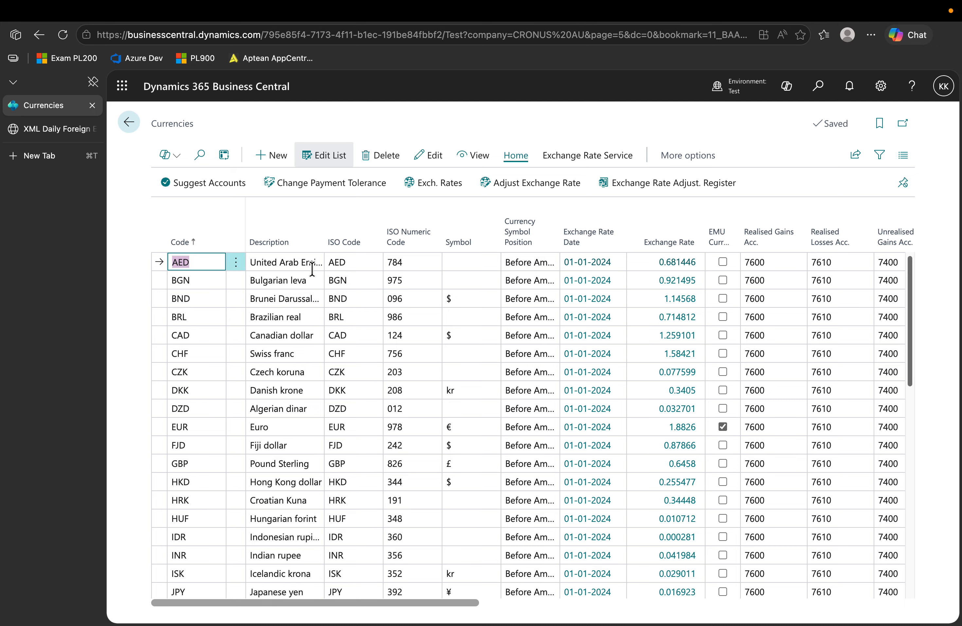
# - Examine the exchange rates recorded for AED from its rate value and on the full Exch. Rates page, returning to the Currencies list
pyautogui.click(675, 261)
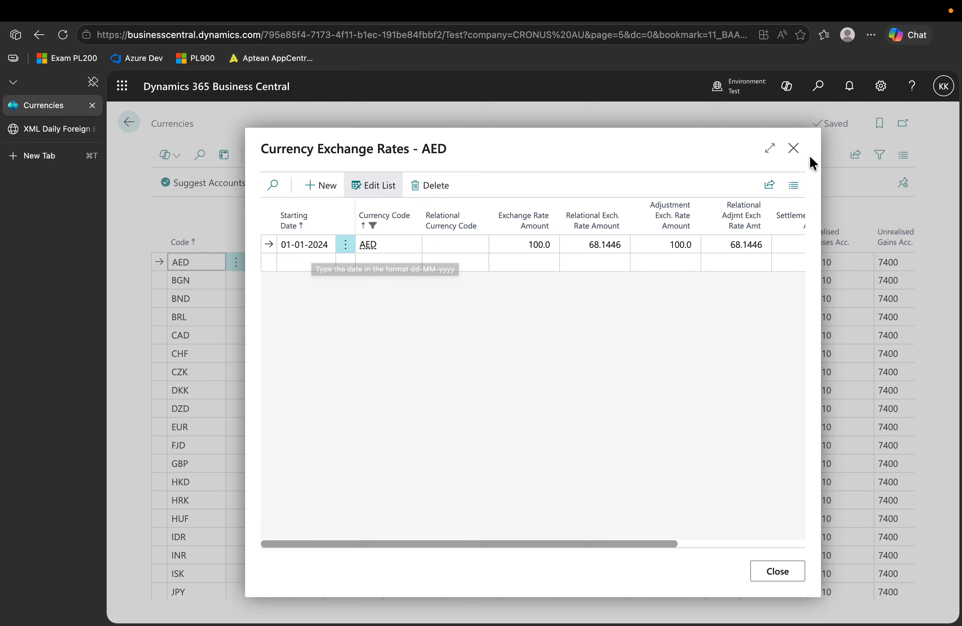
pyautogui.click(794, 153)
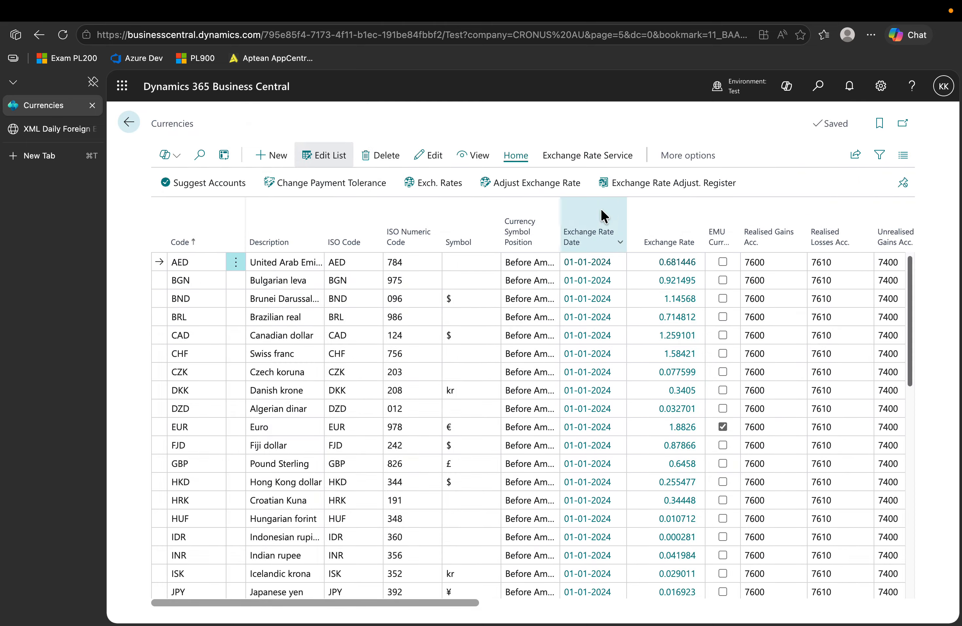
pyautogui.click(453, 189)
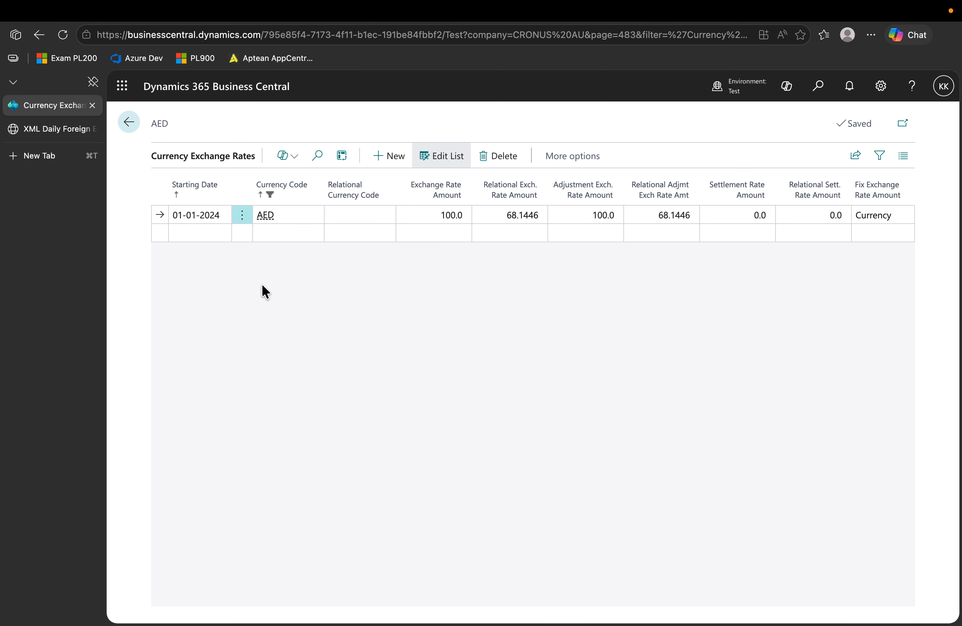
pyautogui.click(128, 127)
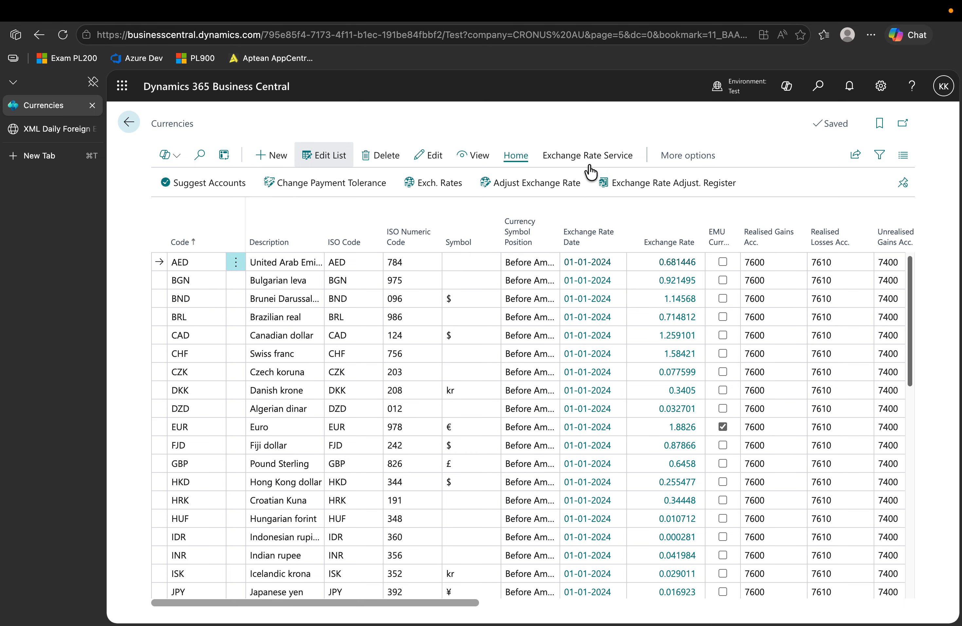
pyautogui.click(598, 159)
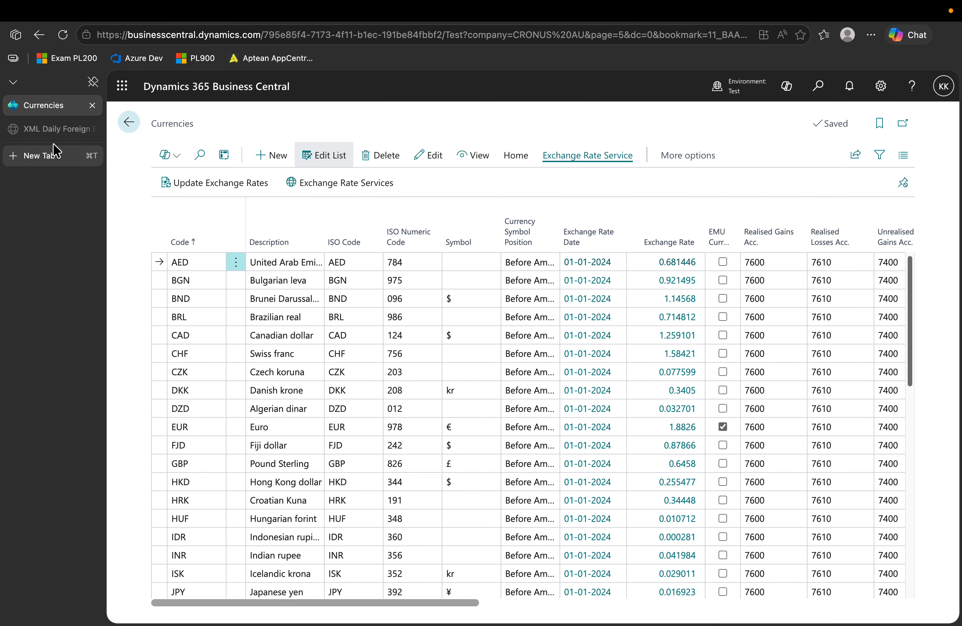
pyautogui.click(54, 133)
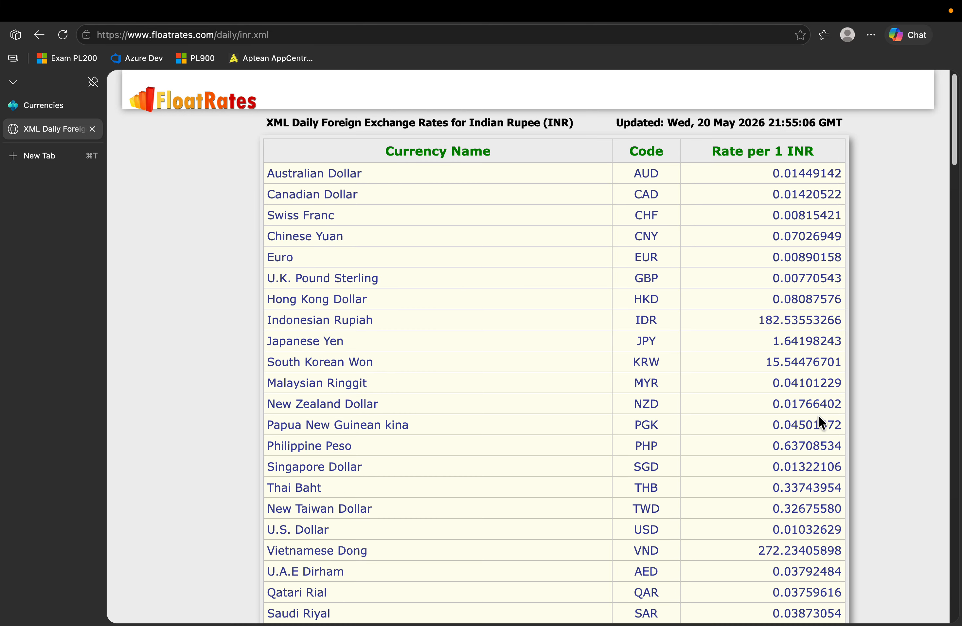
pyautogui.click(254, 35)
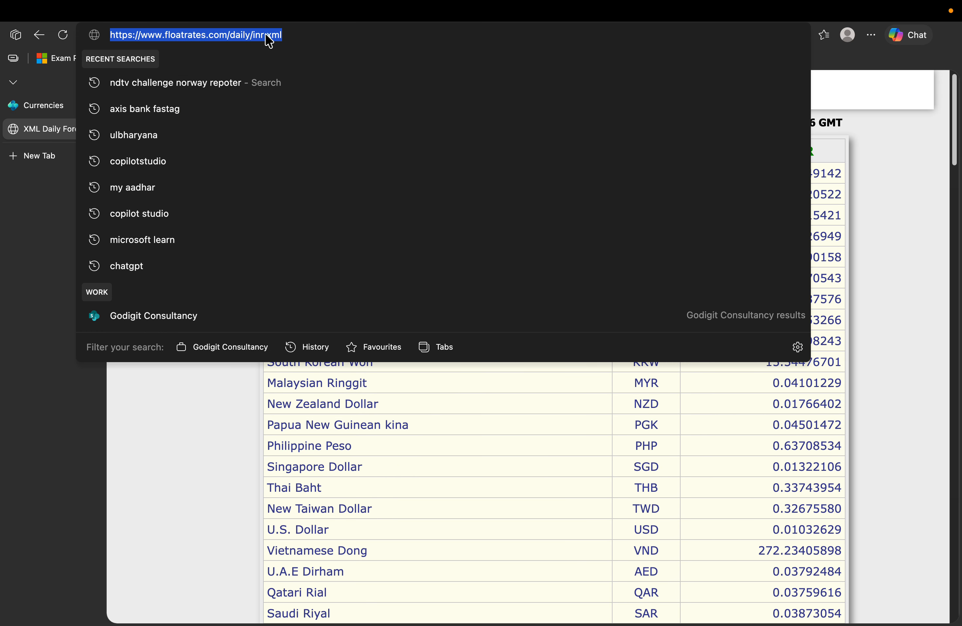
pyautogui.press('Escape')
pyautogui.click(303, 37)
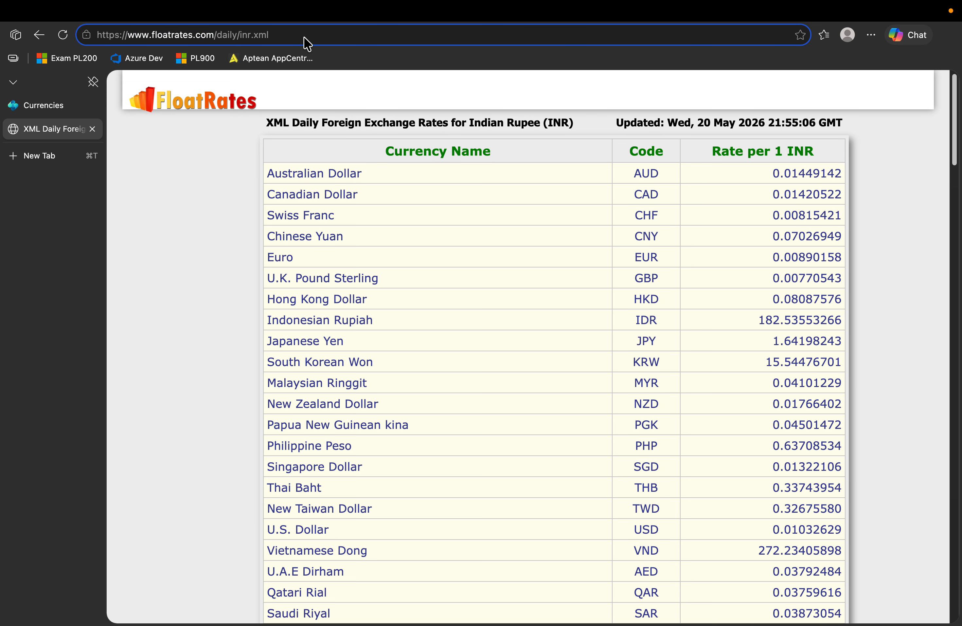
pyautogui.press('BackSpace')
pyautogui.press('BackSpace')
pyautogui.press('BackSpace')
pyautogui.write('aud')
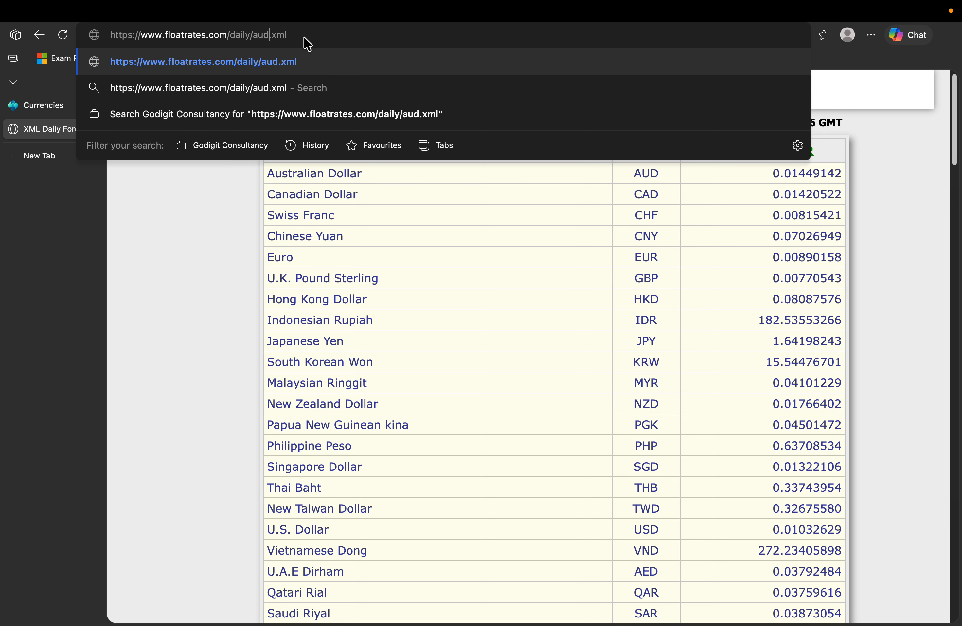
pyautogui.press('Return')
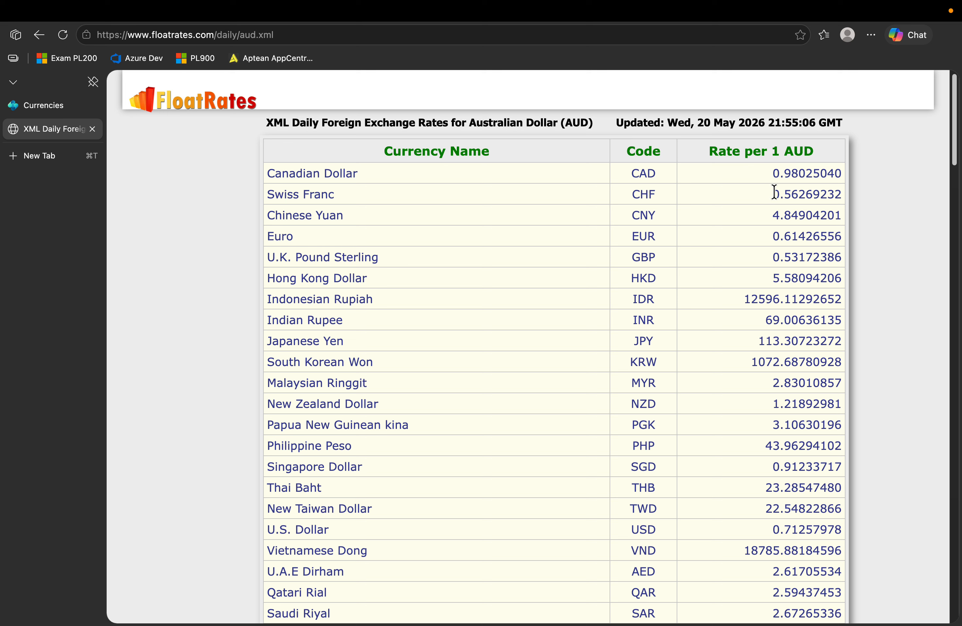
# - Check the rate base and the web address of the FloatRates Australian Dollar feed
pyautogui.moveTo(763, 147); pyautogui.dragTo(816, 153)
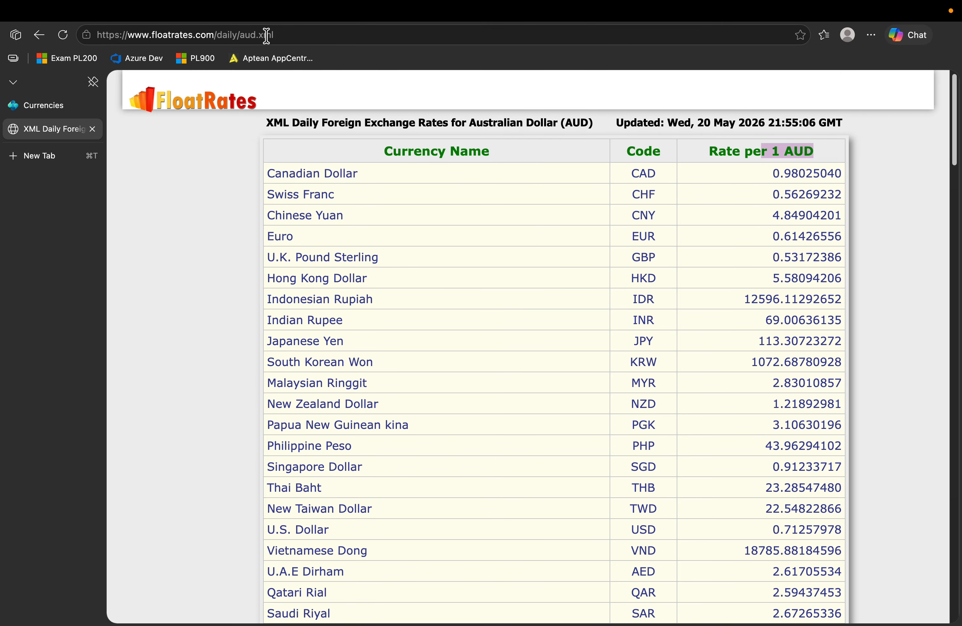
pyautogui.click(284, 35)
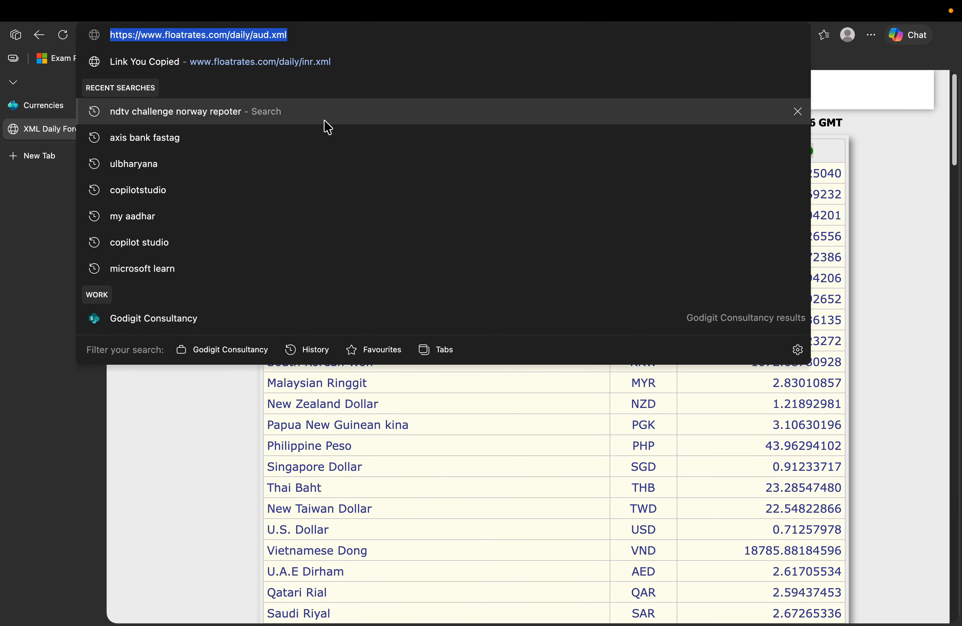
pyautogui.click(176, 454)
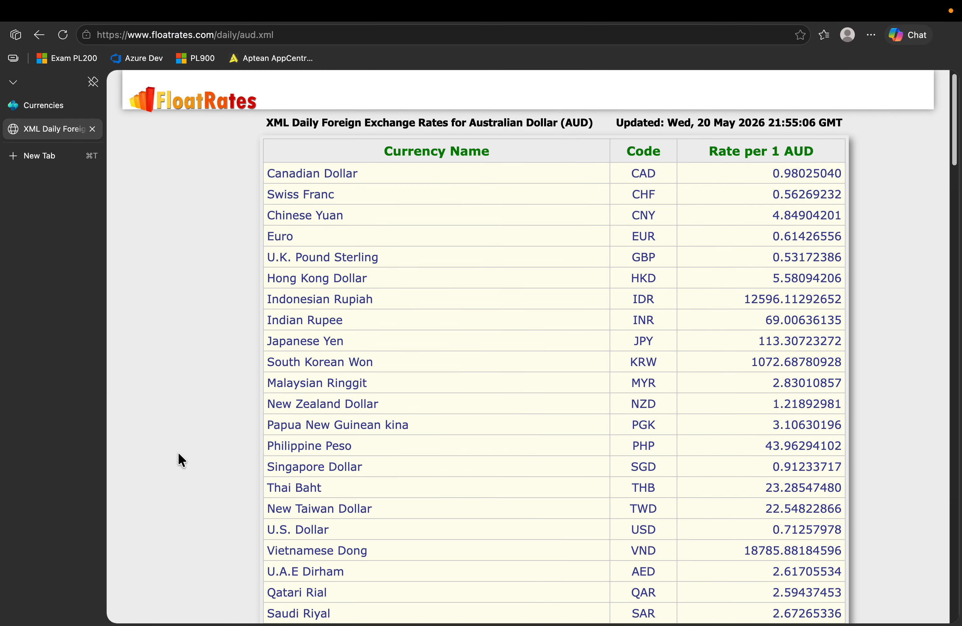
# - Switch back to Business Central and create a new currency exchange rate service with the code FLOAT RATES
pyautogui.click(45, 107)
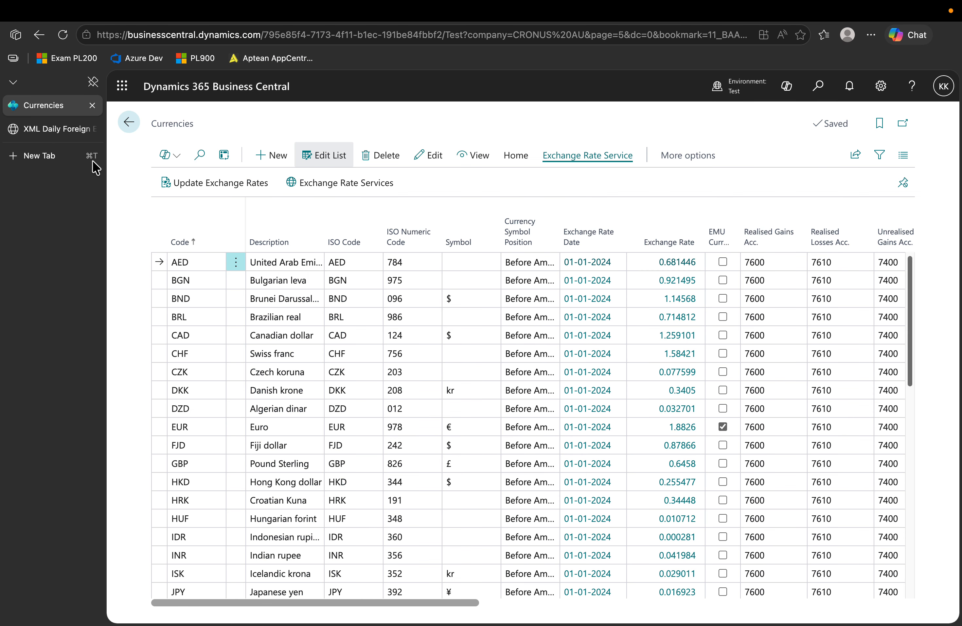
pyautogui.click(329, 187)
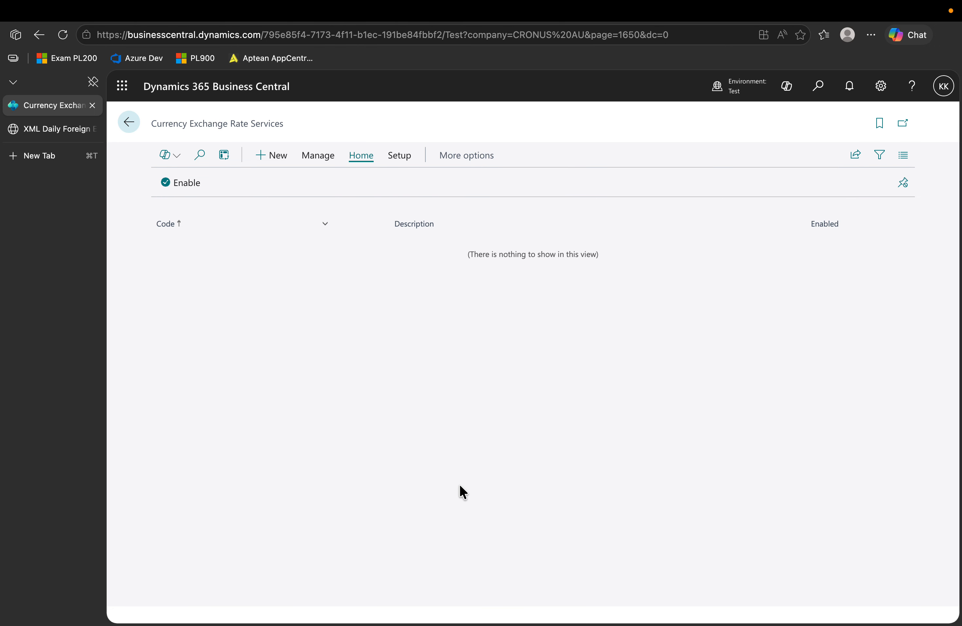
pyautogui.click(272, 163)
pyautogui.click(343, 257)
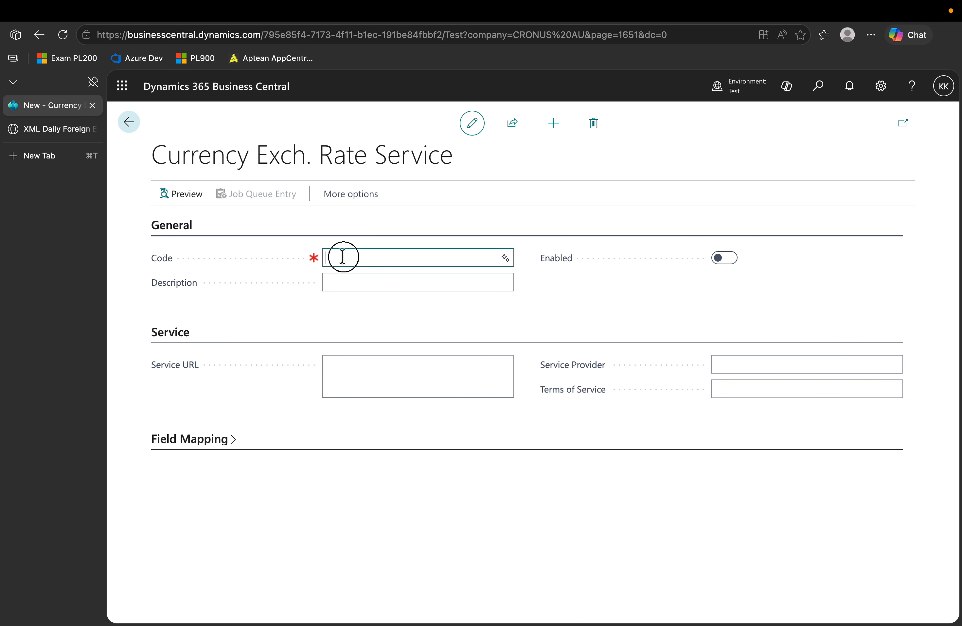
pyautogui.write('oat rates')
pyautogui.press('Tab')
# - Set the service's description to "Setting up Australian exchange rate service"
pyautogui.write('Se')
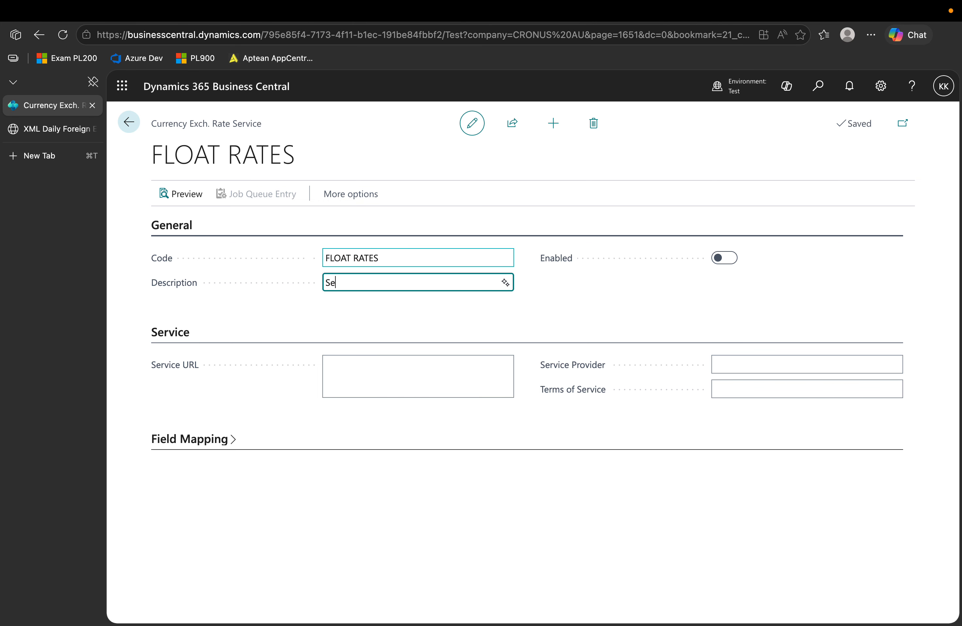
pyautogui.write('tting up Aus')
pyautogui.write('tralian ')
pyautogui.write('Cu')
pyautogui.write('ecchnag')
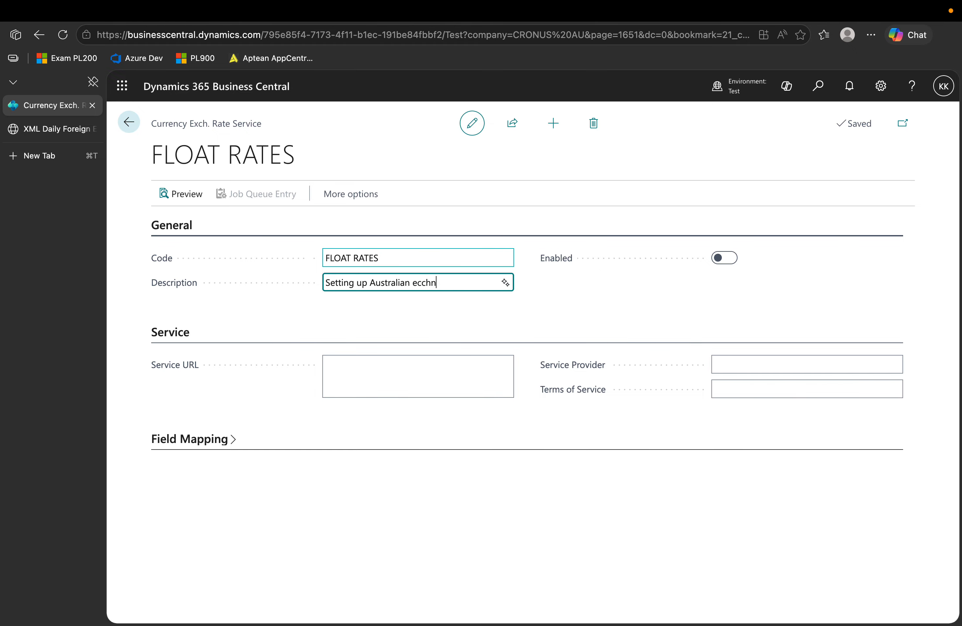
pyautogui.press('BackSpace')
pyautogui.press('BackSpace')
pyautogui.write('xchange rate service')
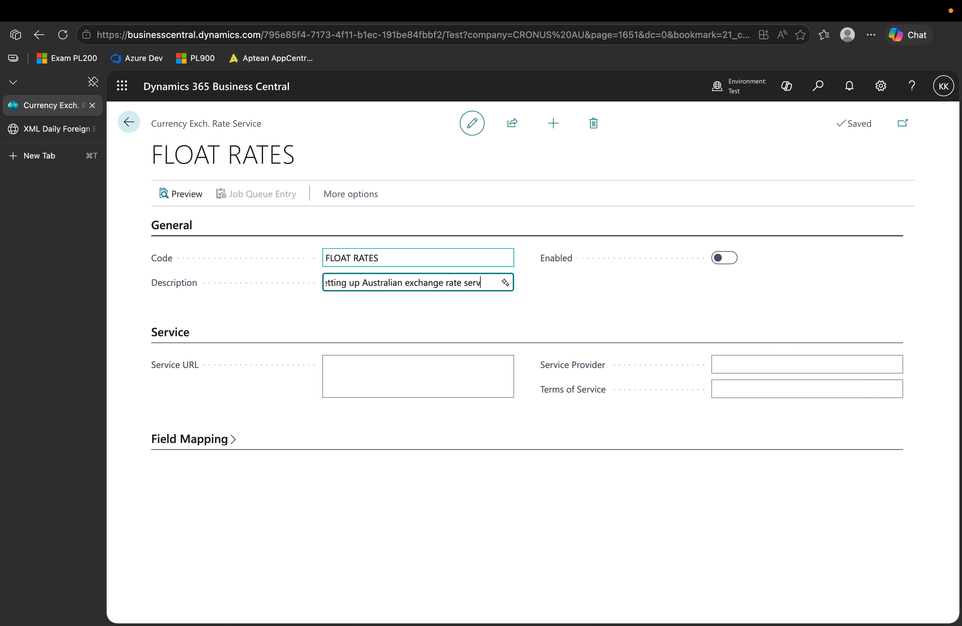
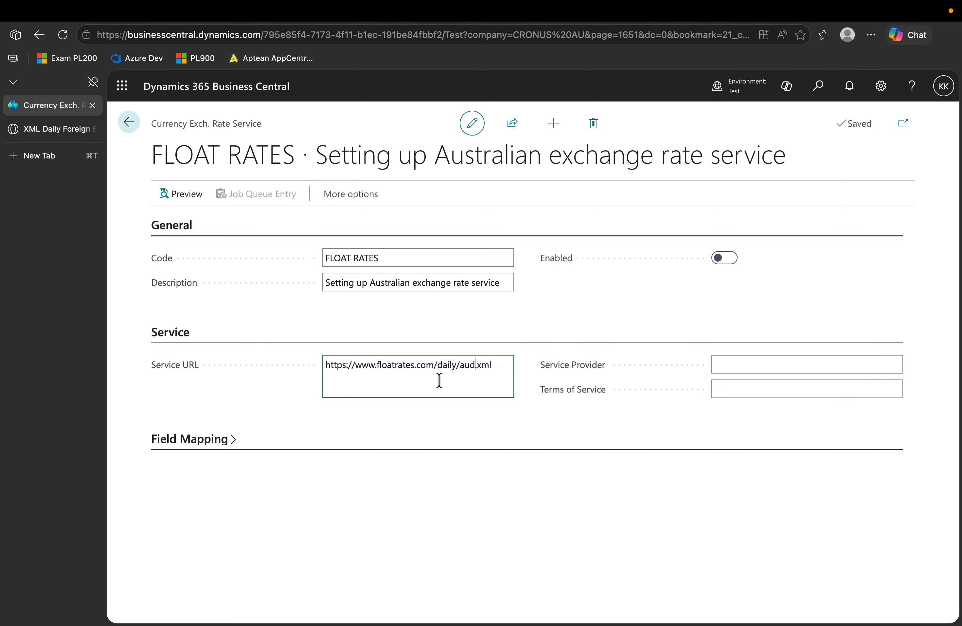
# - Set the service provider to Float Rates
pyautogui.click(784, 372)
pyautogui.write('Float ')
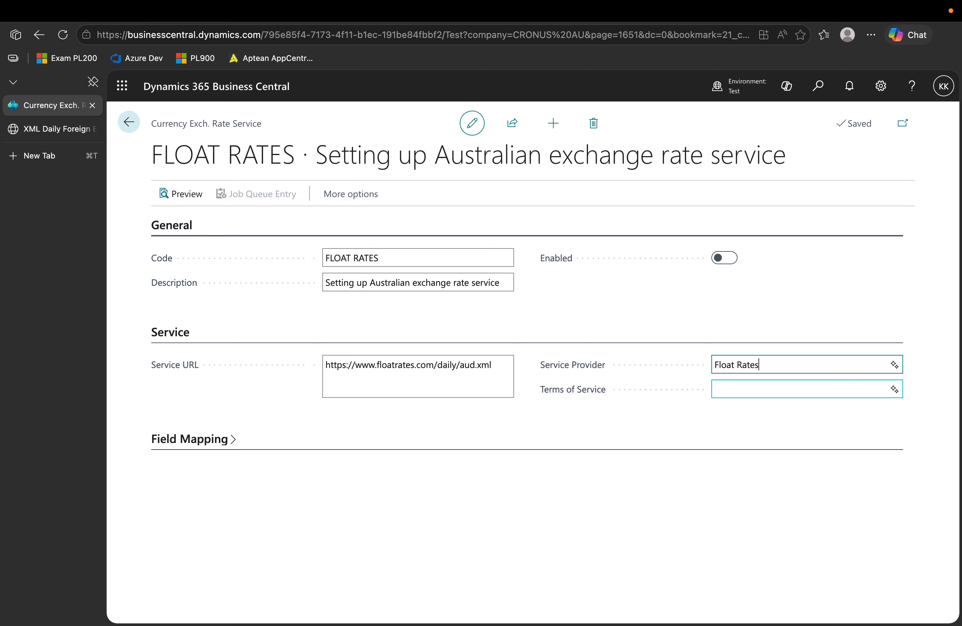
pyautogui.write('Rates')
pyautogui.press('Tab')
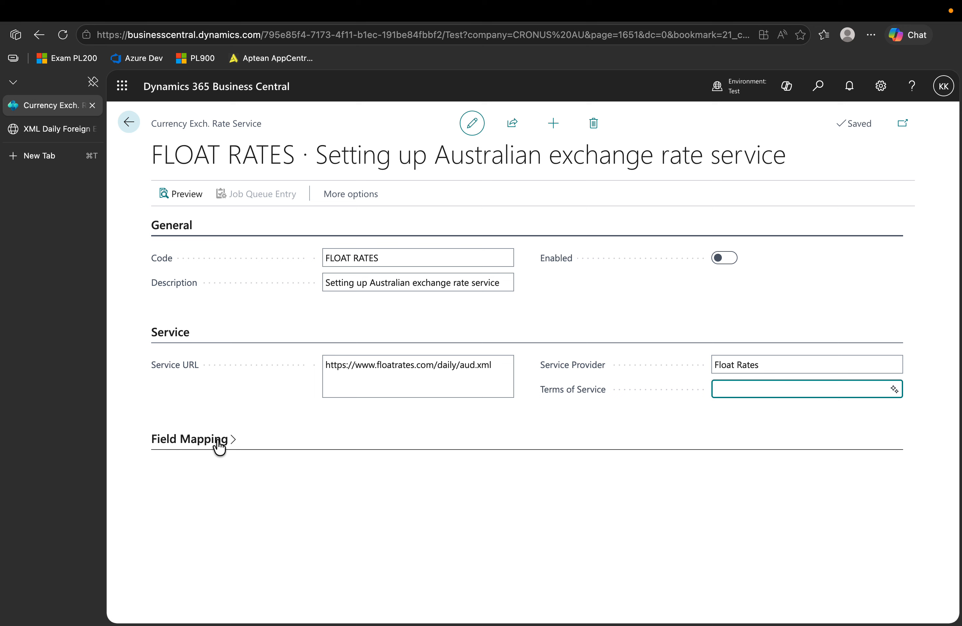
# - Expand the field mapping and map Parent Node for Currency Code to the channel's baseCurrency source element
pyautogui.click(219, 445)
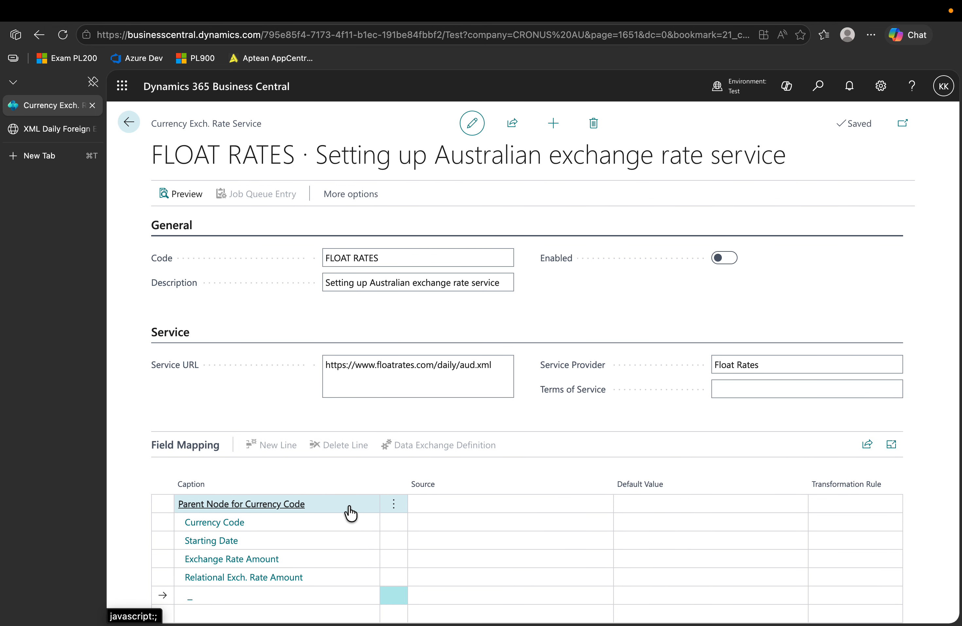
pyautogui.click(456, 504)
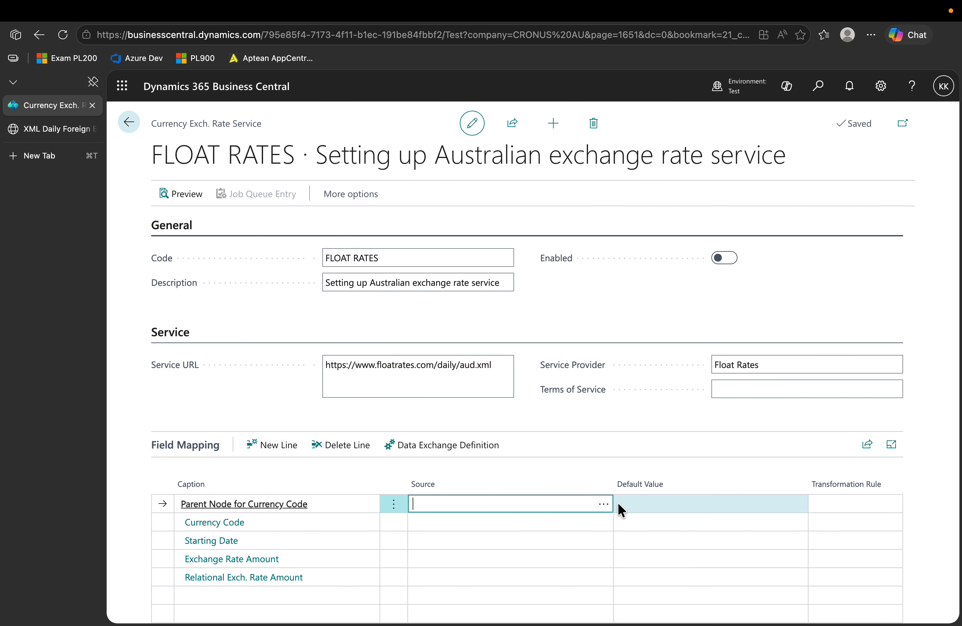
pyautogui.click(604, 504)
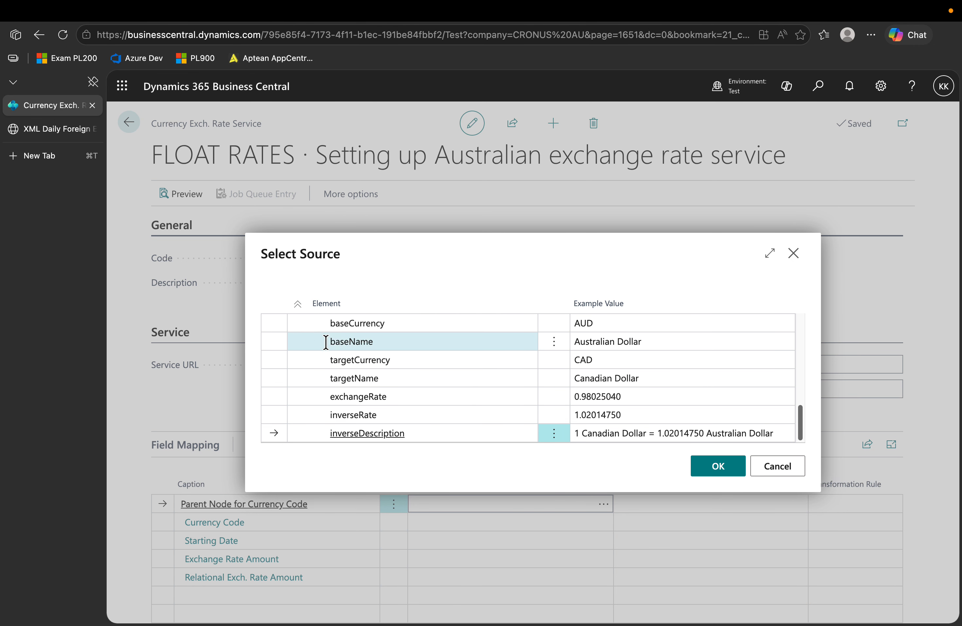
pyautogui.scroll(1, 548, 401)
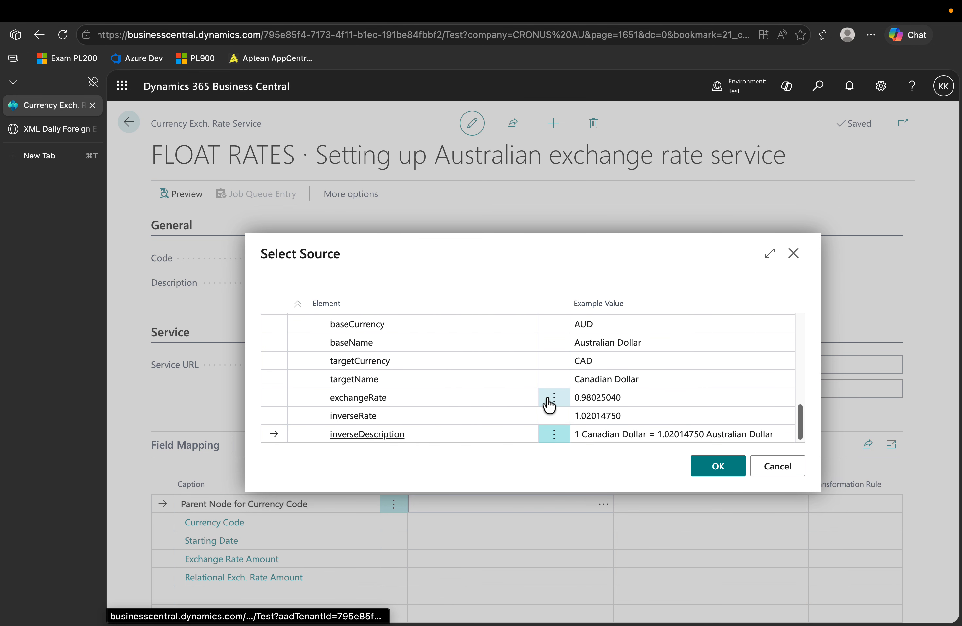
pyautogui.scroll(-1, 549, 404)
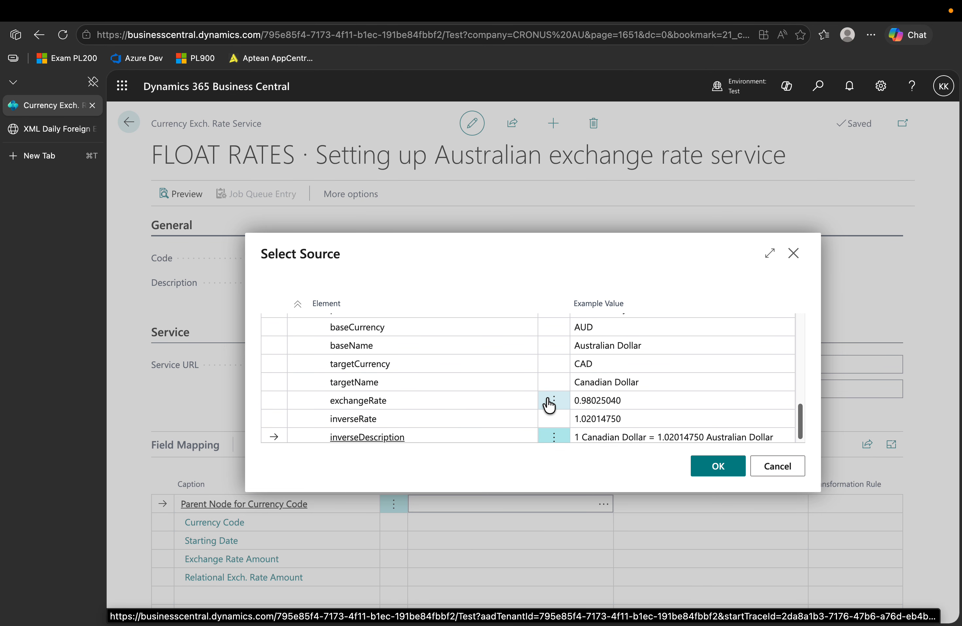
pyautogui.scroll(10, 548, 404)
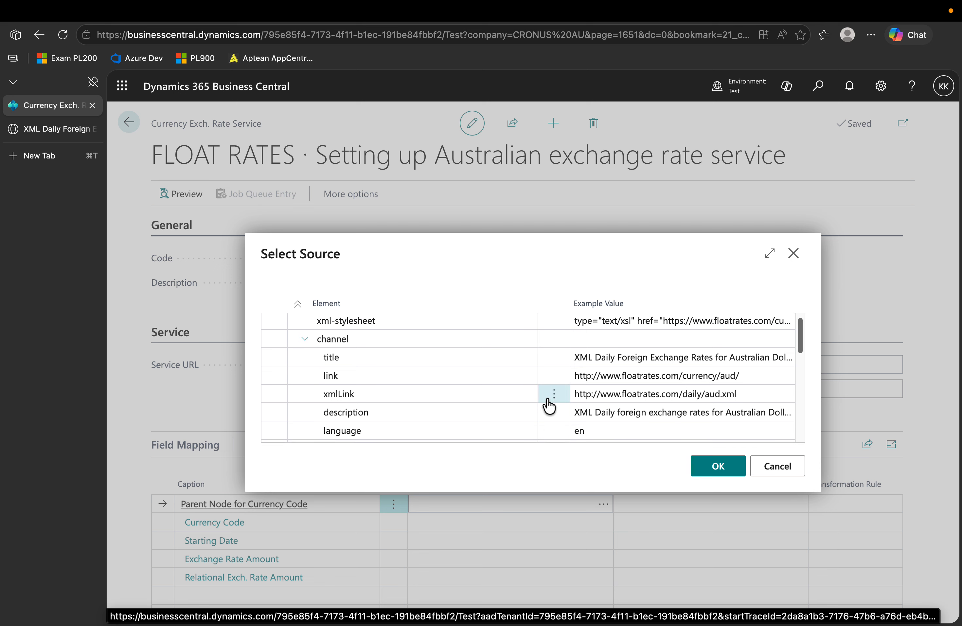
pyautogui.scroll(-2, 549, 405)
pyautogui.scroll(-1, 548, 405)
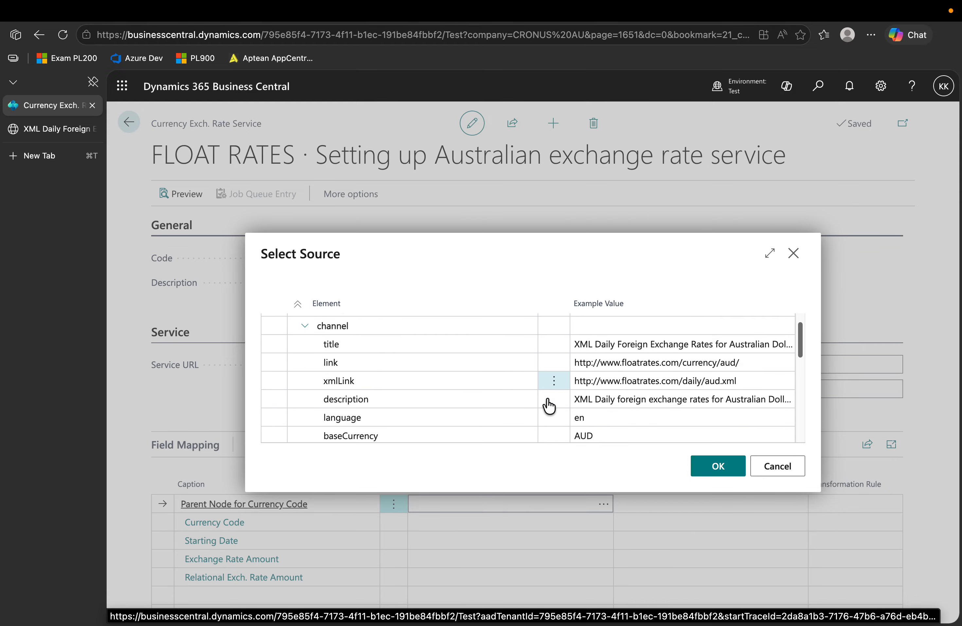
pyautogui.click(357, 432)
pyautogui.click(592, 437)
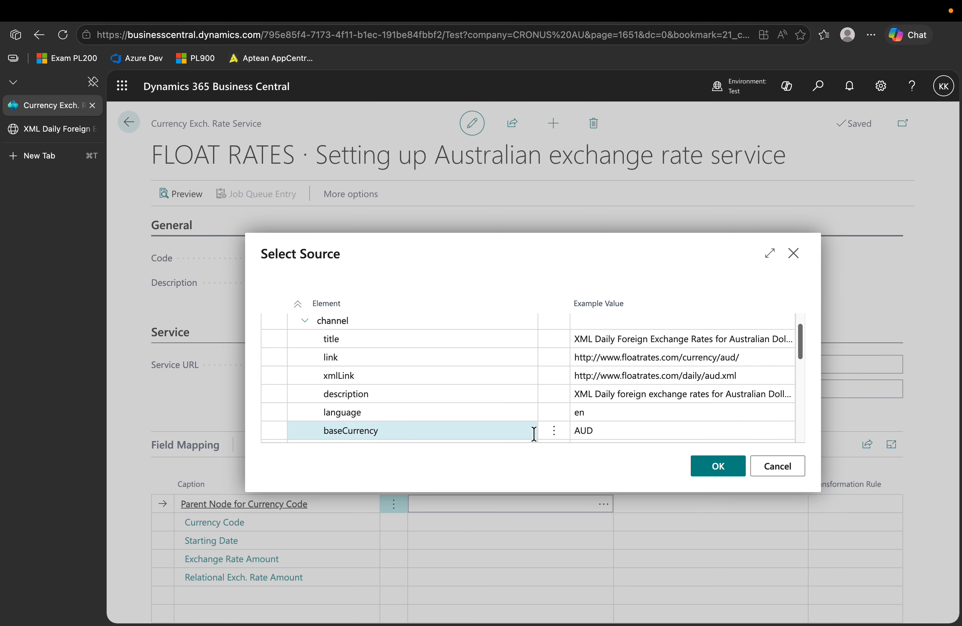
pyautogui.click(488, 436)
pyautogui.click(716, 468)
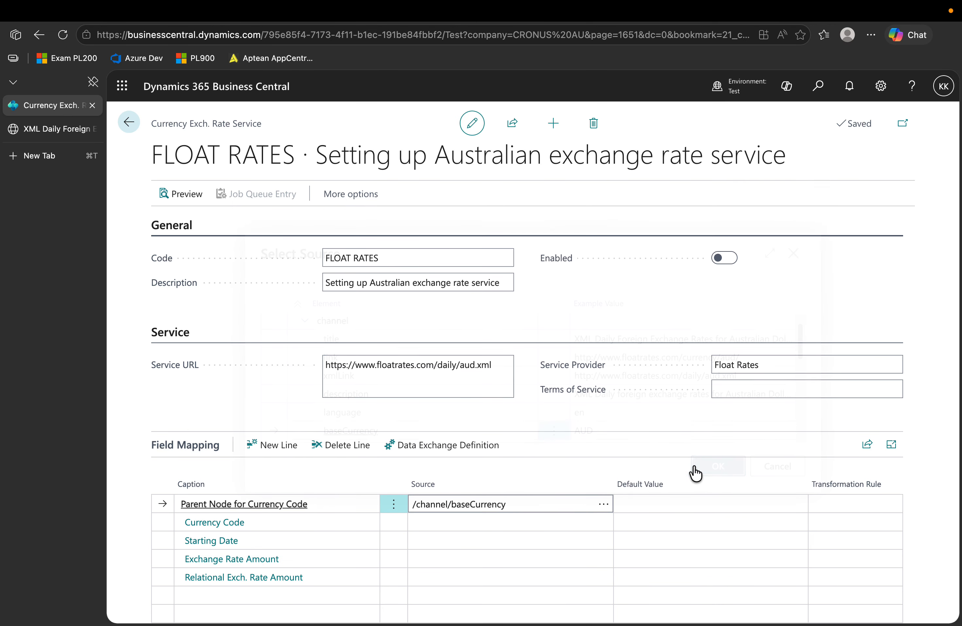
# - Map Currency Code to the item's targetCurrency source element
pyautogui.click(447, 525)
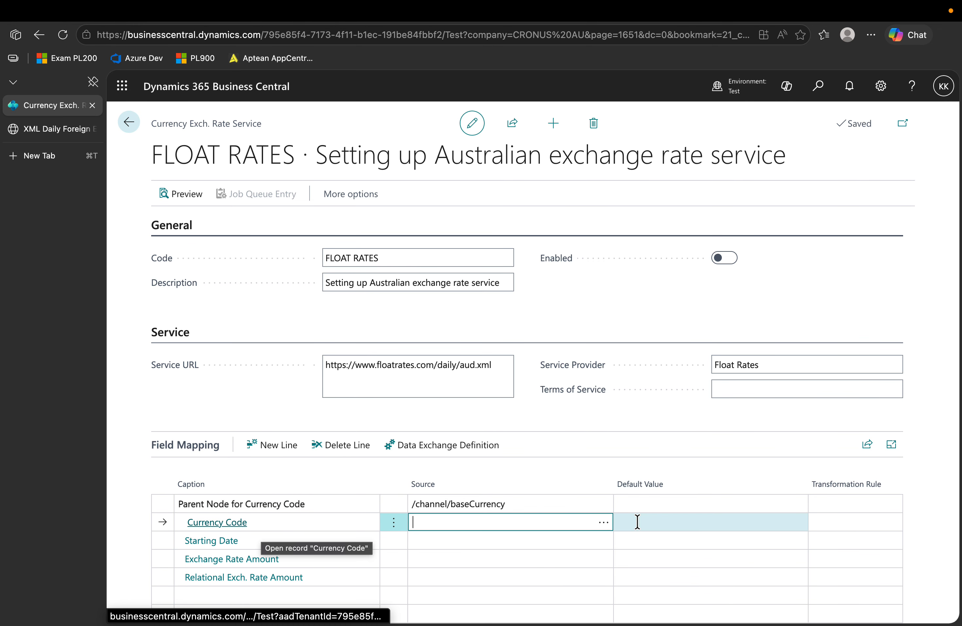
pyautogui.click(604, 525)
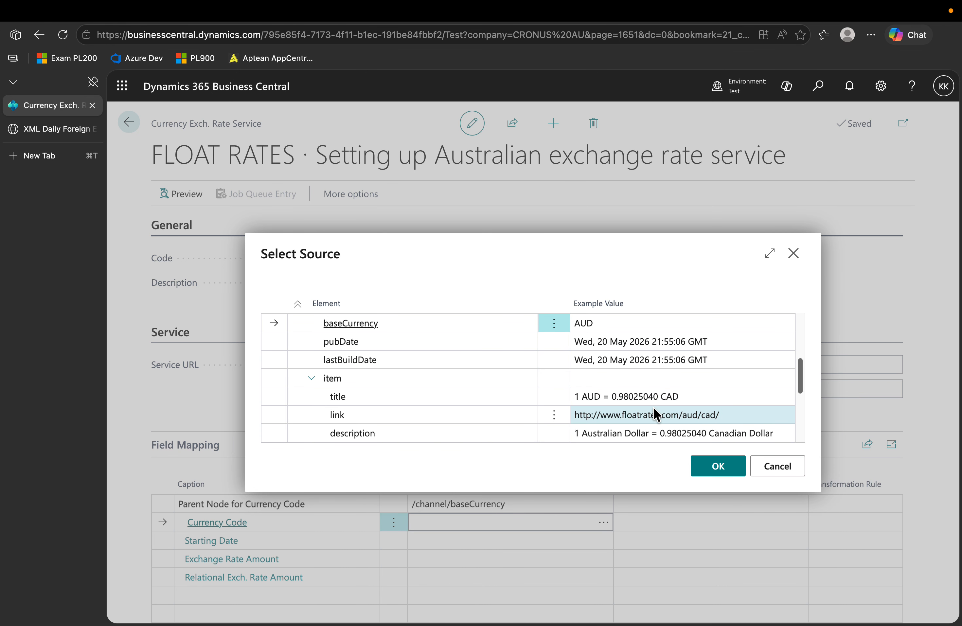
pyautogui.scroll(-5, 654, 407)
pyautogui.scroll(10, 654, 407)
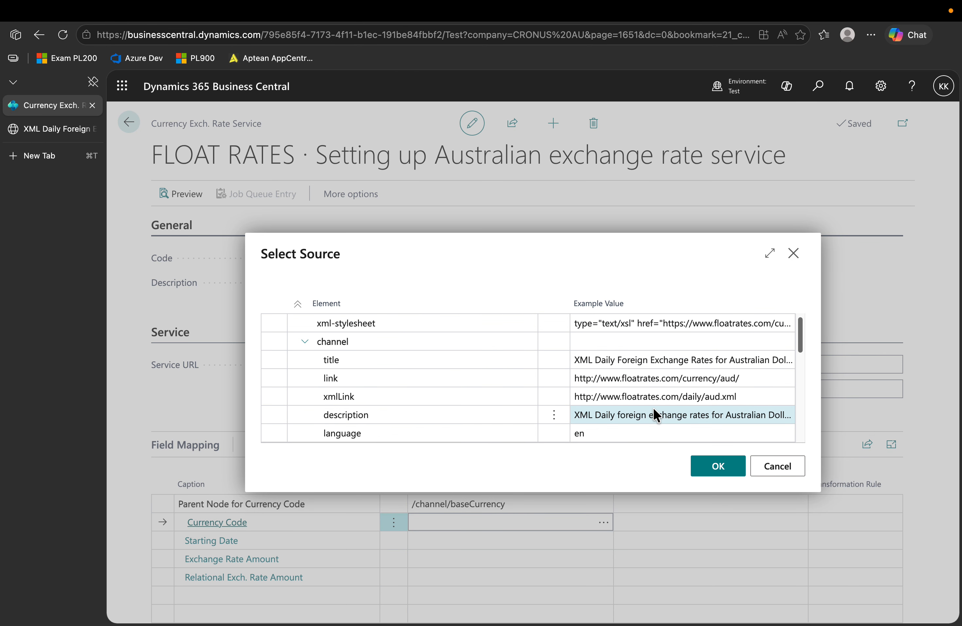
pyautogui.scroll(-5, 558, 398)
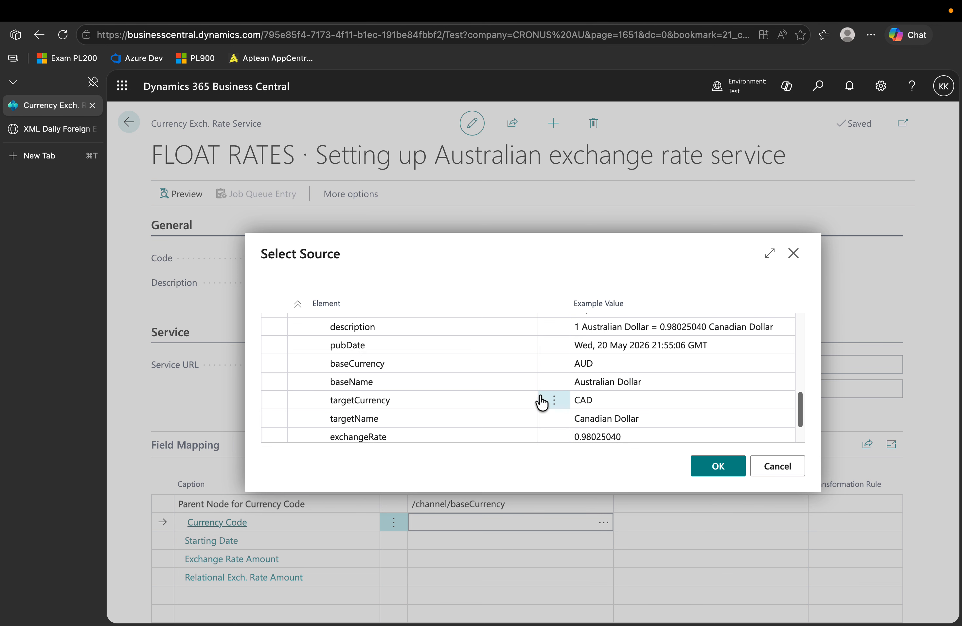
pyautogui.click(454, 404)
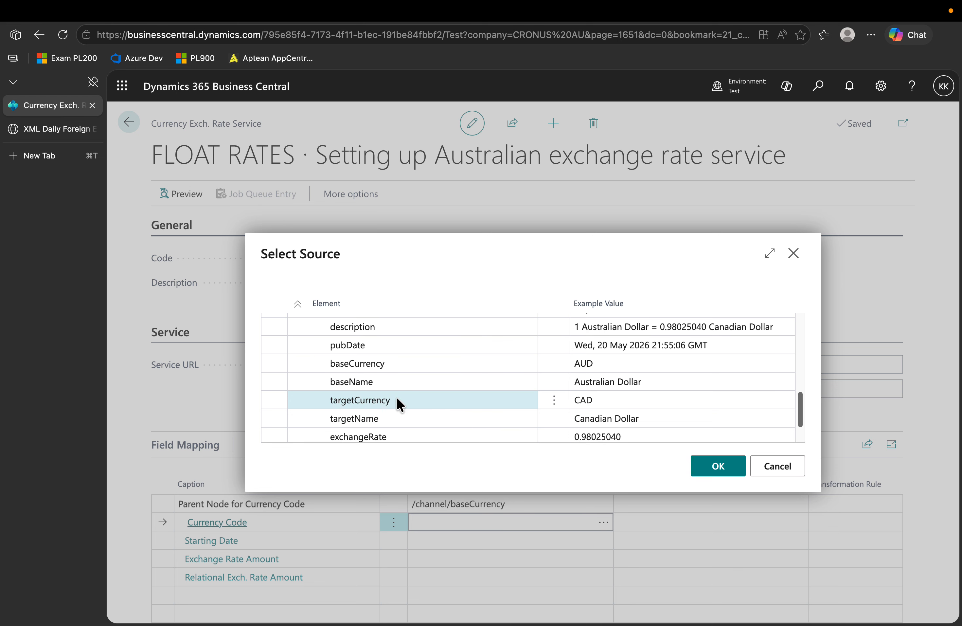
pyautogui.click(430, 400)
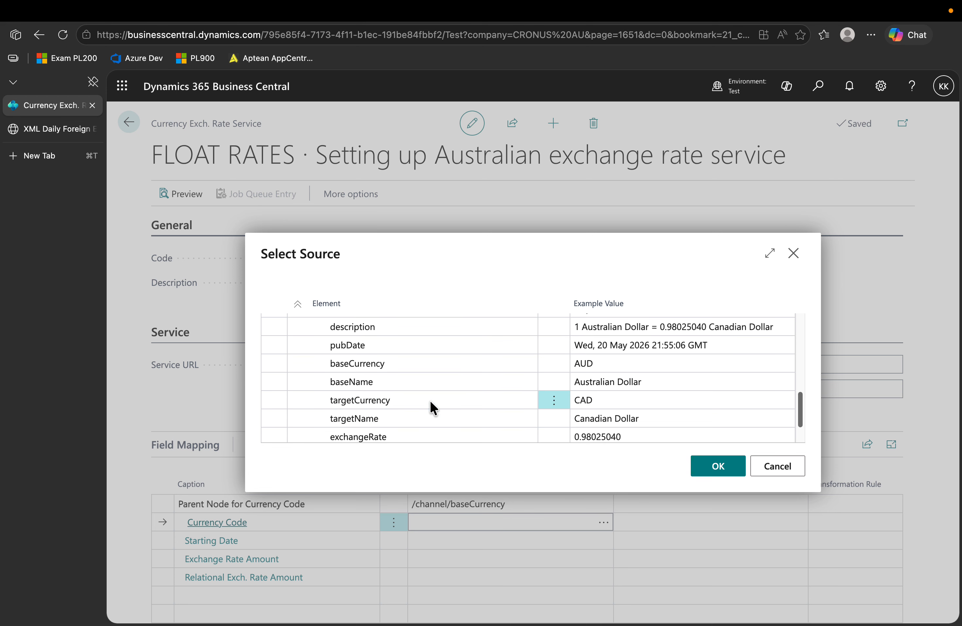
pyautogui.click(717, 466)
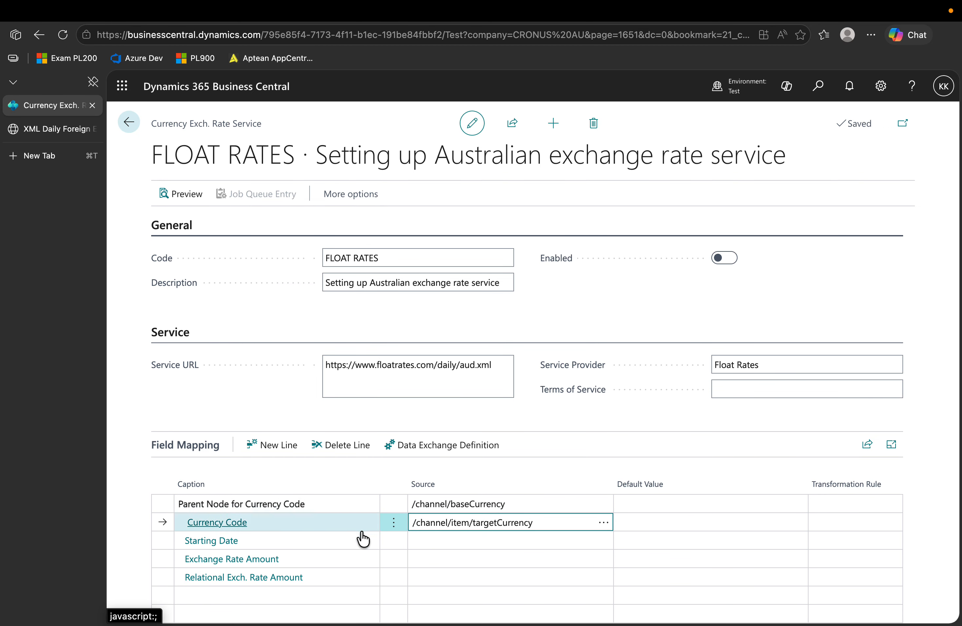
# - Map Starting Date to the item's pubDate source element
pyautogui.click(507, 542)
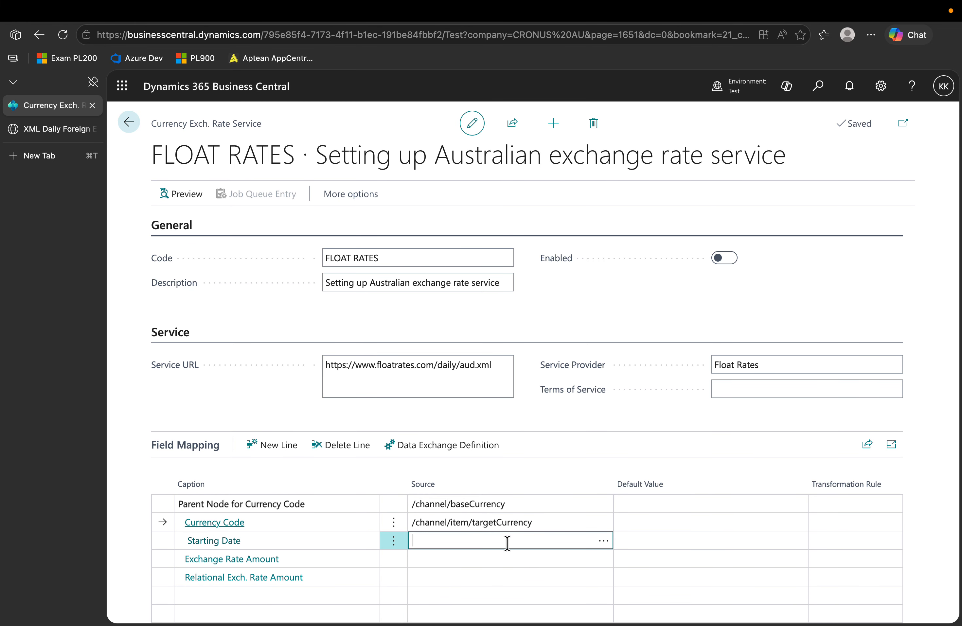
pyautogui.click(599, 540)
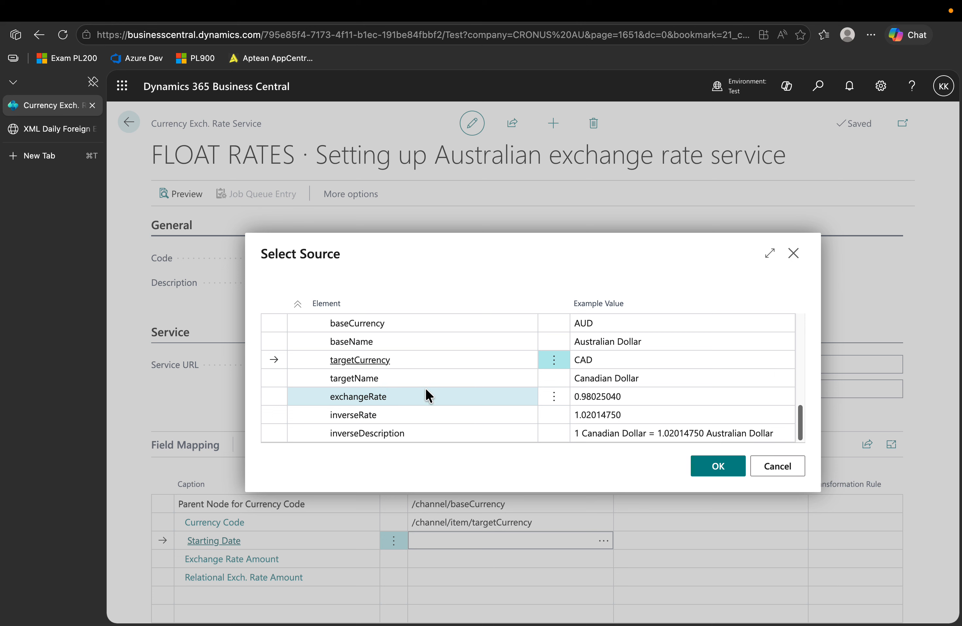
pyautogui.scroll(3, 426, 388)
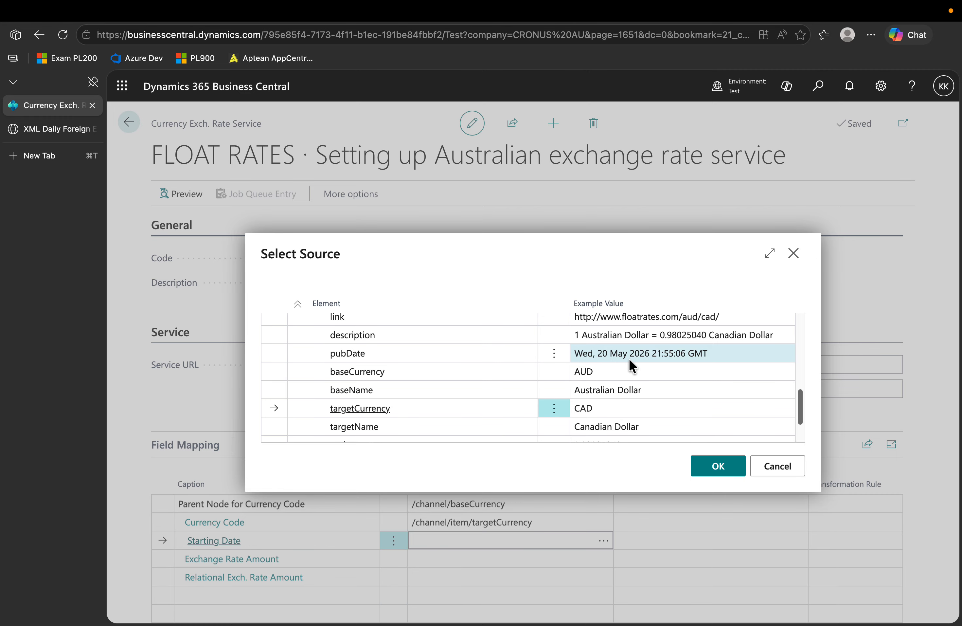
pyautogui.click(443, 355)
pyautogui.click(715, 467)
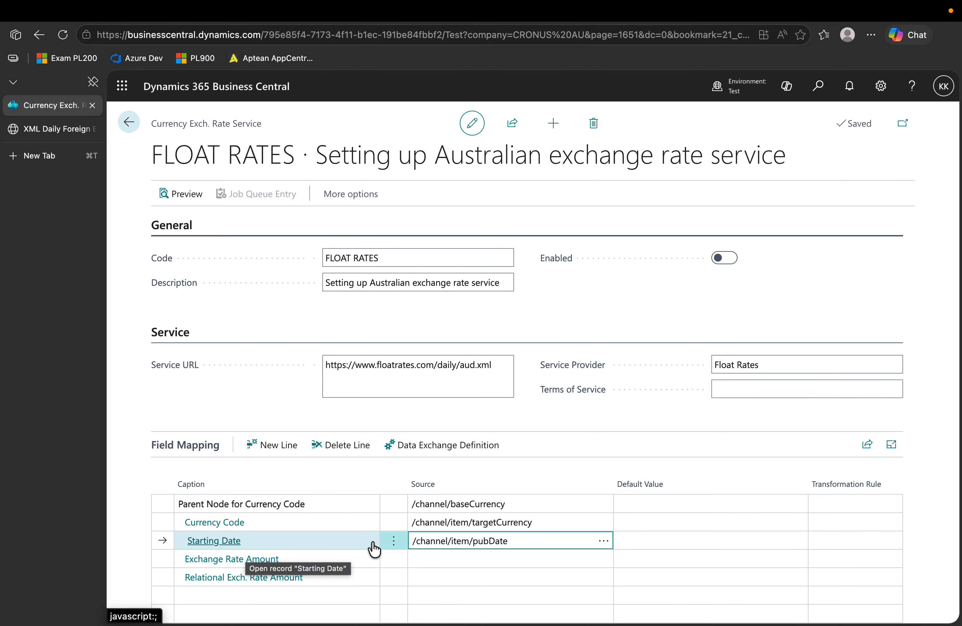
# - Copy the item's pubDate example value from Starting Date's source selection, leaving the mapped source as it is
pyautogui.click(822, 544)
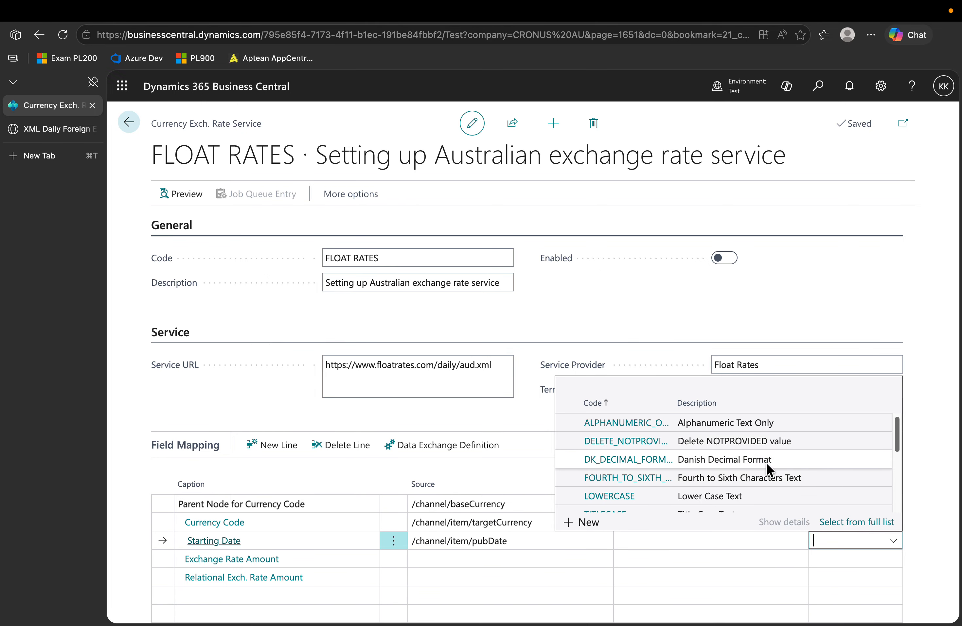
pyautogui.click(516, 541)
pyautogui.click(604, 540)
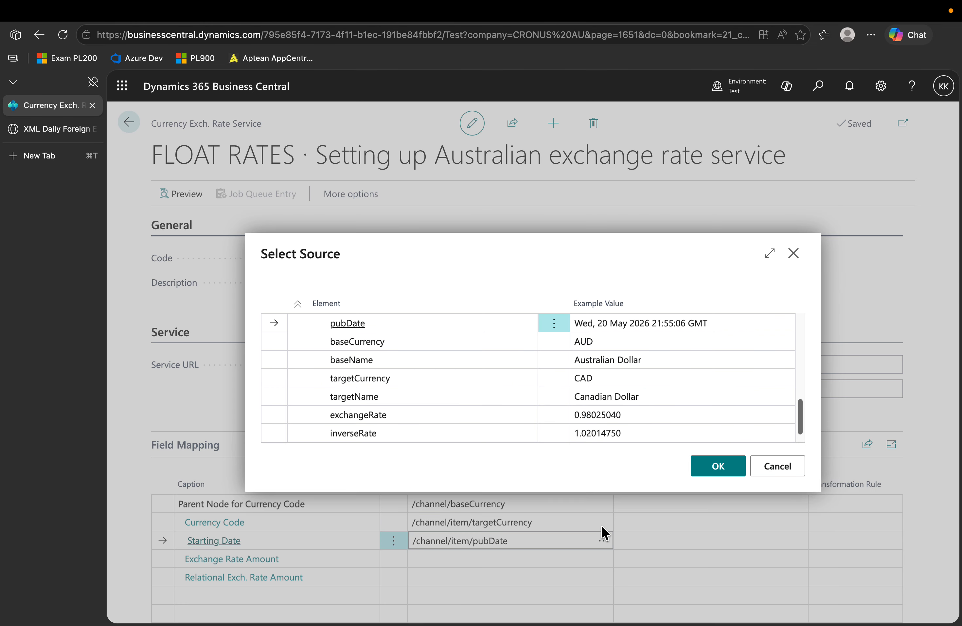
pyautogui.scroll(-1, 614, 391)
pyautogui.scroll(3, 615, 386)
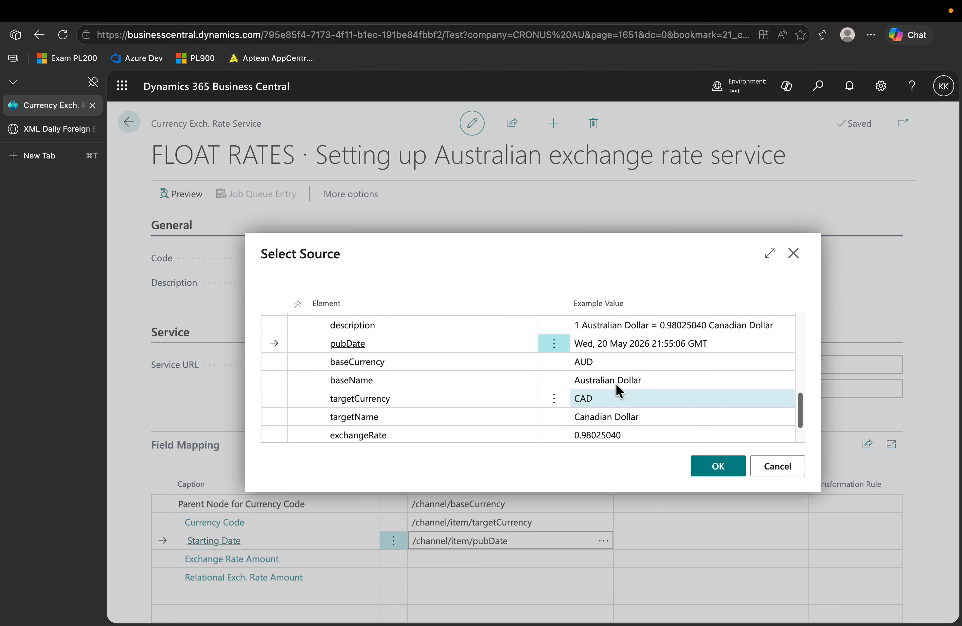
pyautogui.click(718, 359)
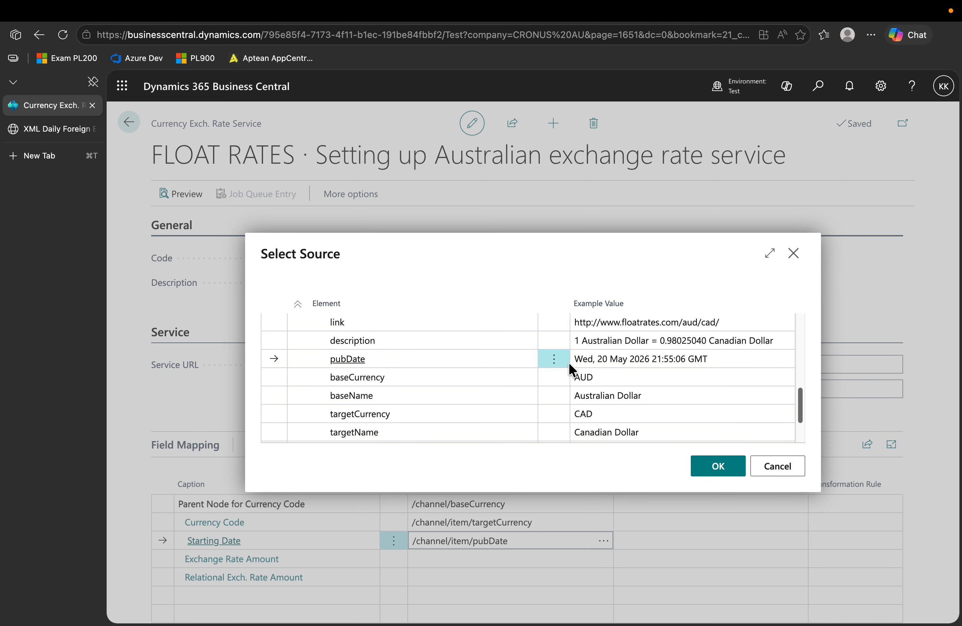
pyautogui.moveTo(580, 358); pyautogui.dragTo(663, 364)
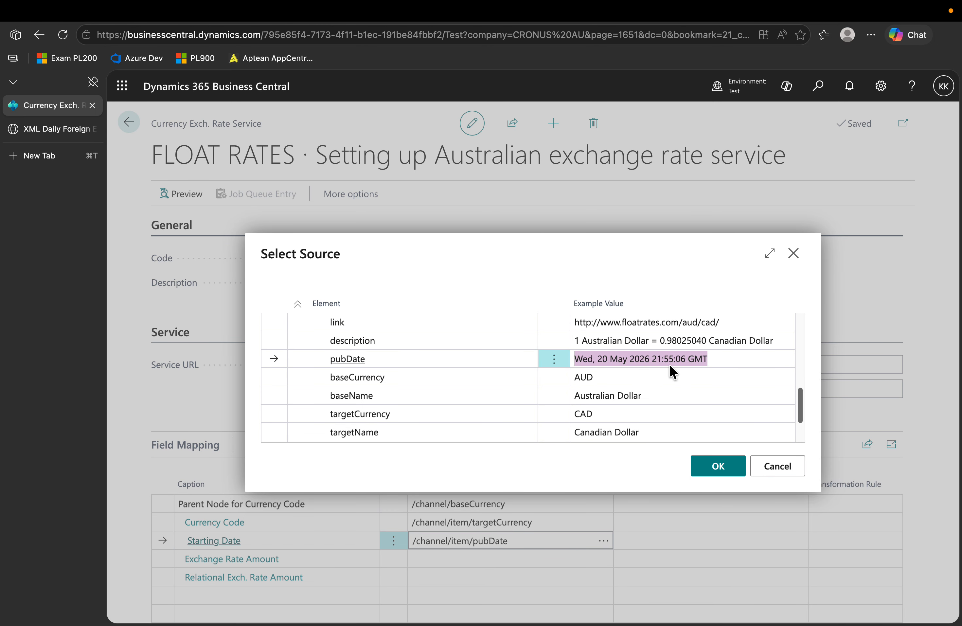
pyautogui.click(767, 473)
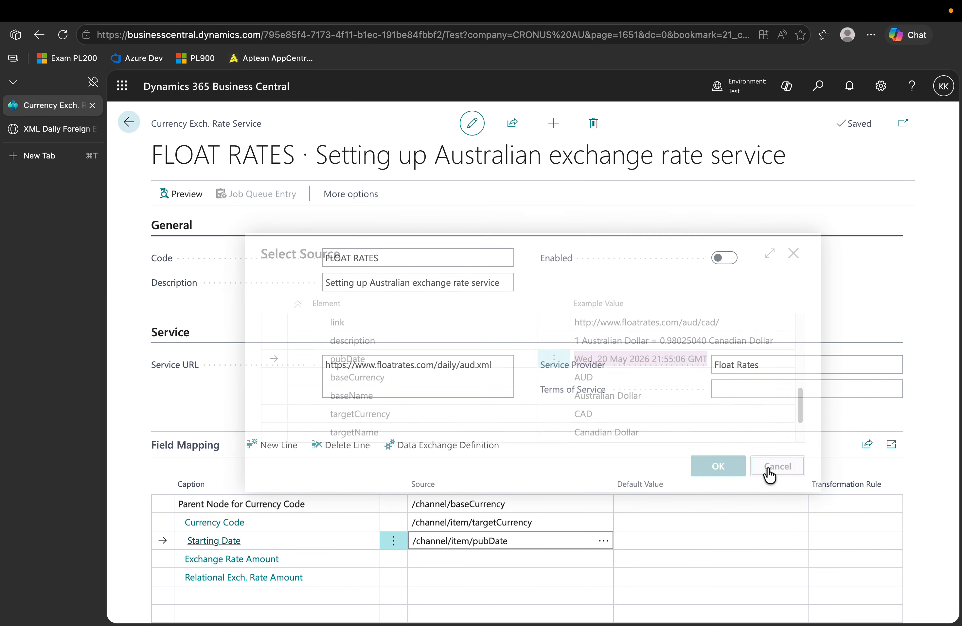
# - View the US_DATE_FORMAT rule from Starting Date's full transformation rule list and enter "Wed, 20 May 2026 21:55:06 GMT" as its test text
pyautogui.click(848, 536)
pyautogui.click(891, 541)
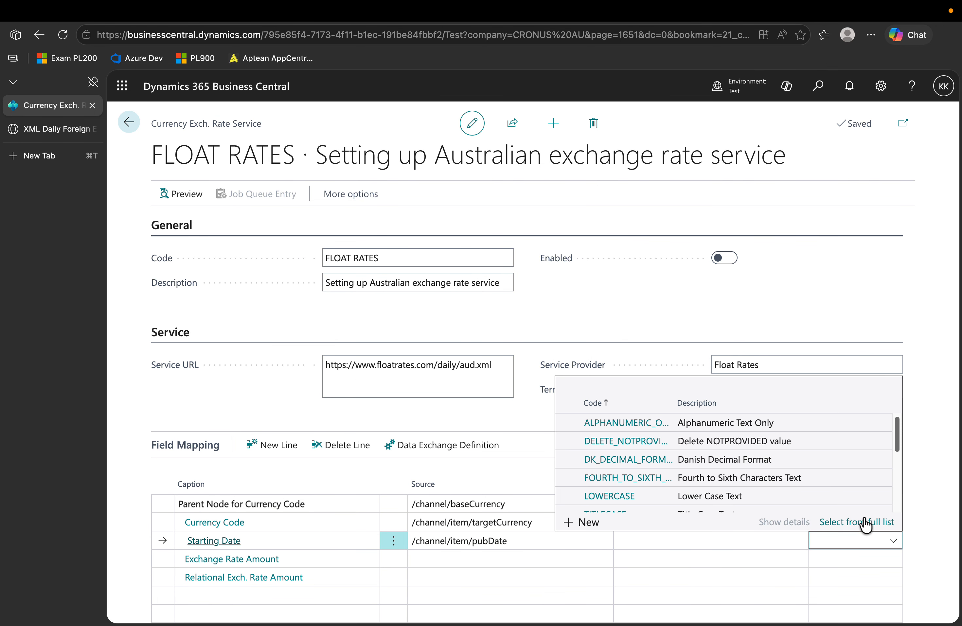
pyautogui.click(865, 523)
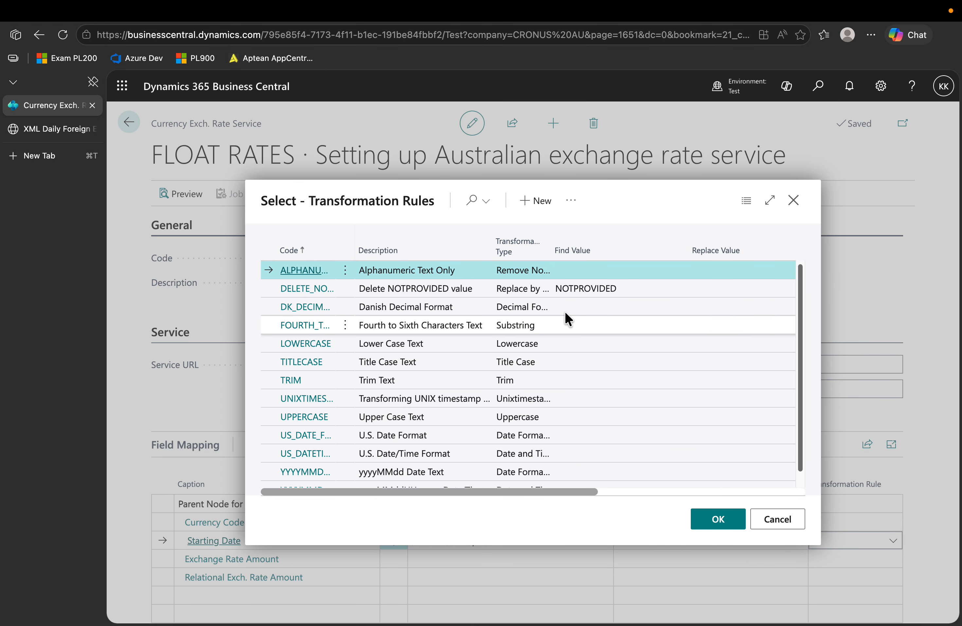
pyautogui.scroll(-1, 396, 411)
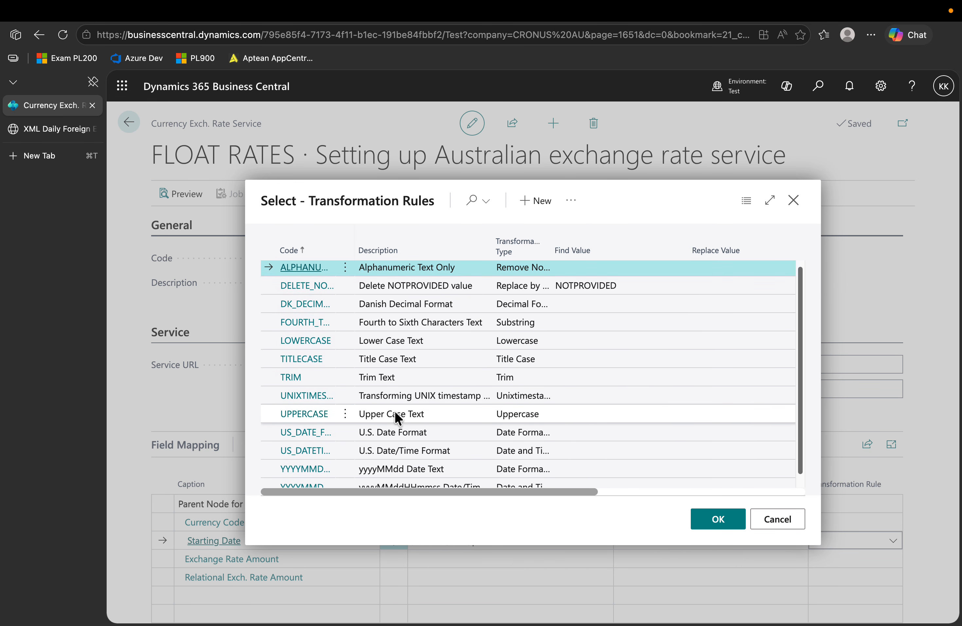
pyautogui.scroll(-1, 395, 410)
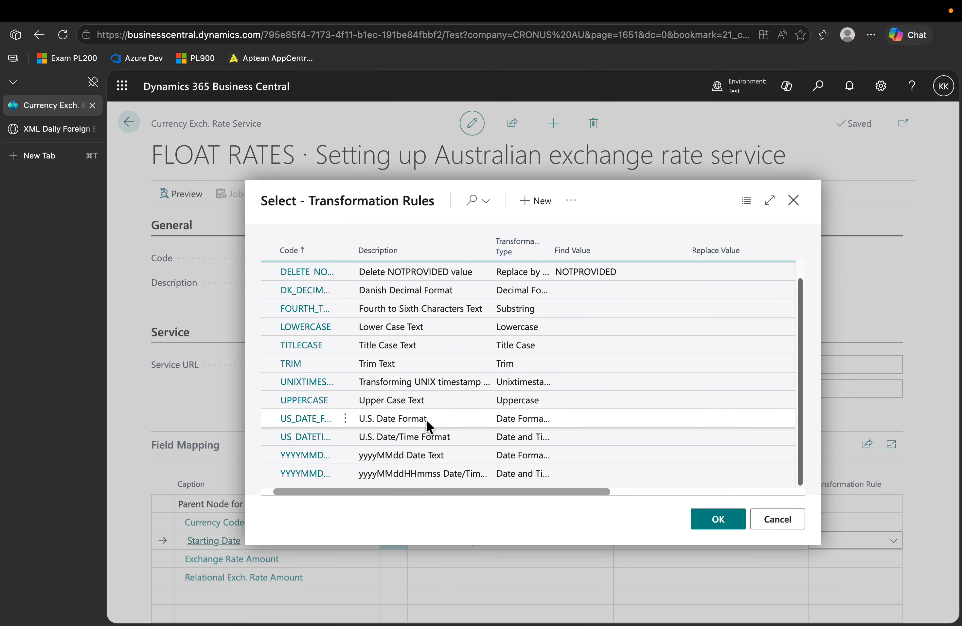
pyautogui.click(439, 423)
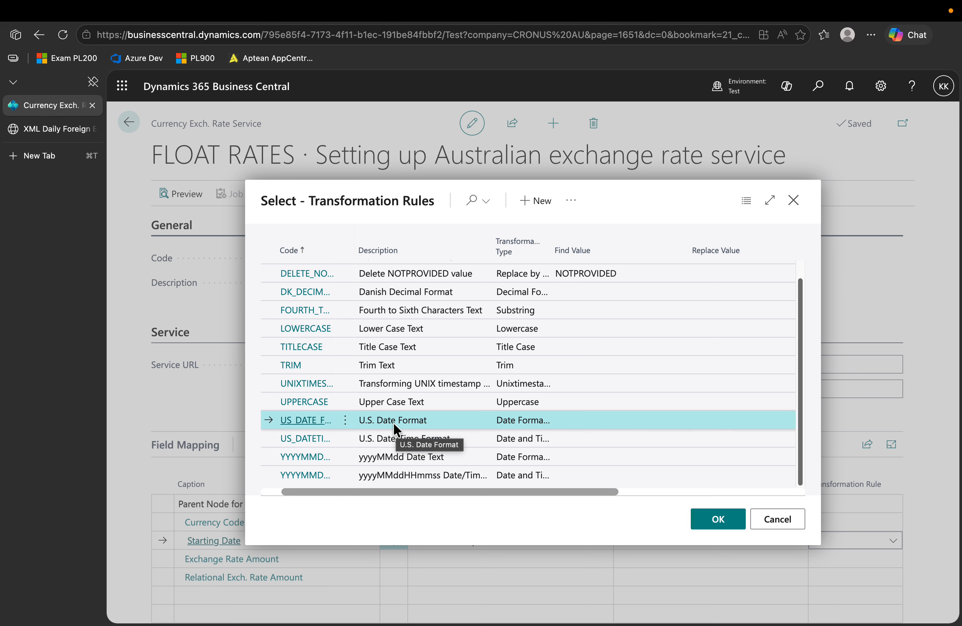
pyautogui.click(345, 420)
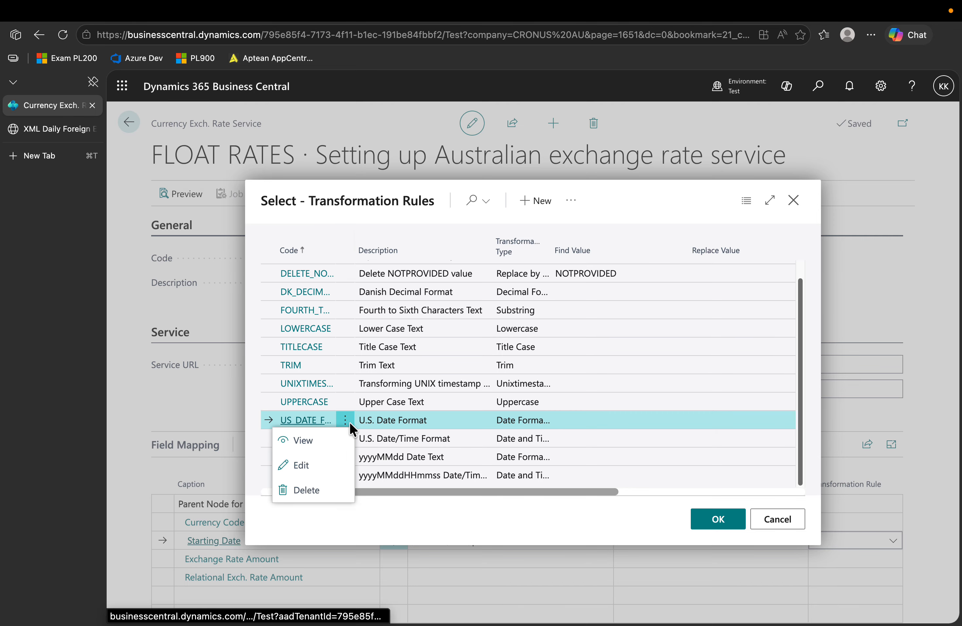
pyautogui.click(312, 441)
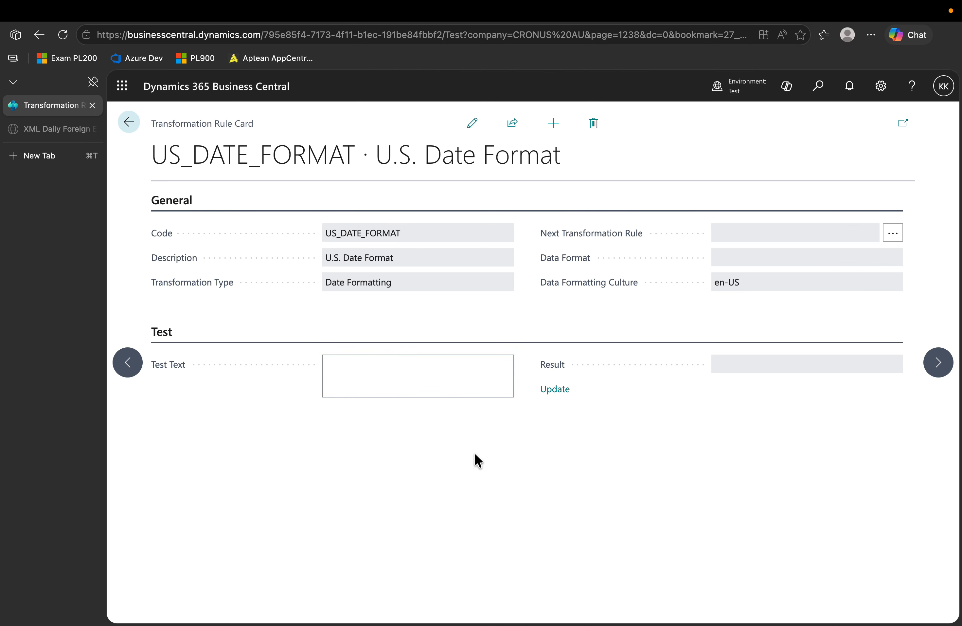
pyautogui.click(401, 372)
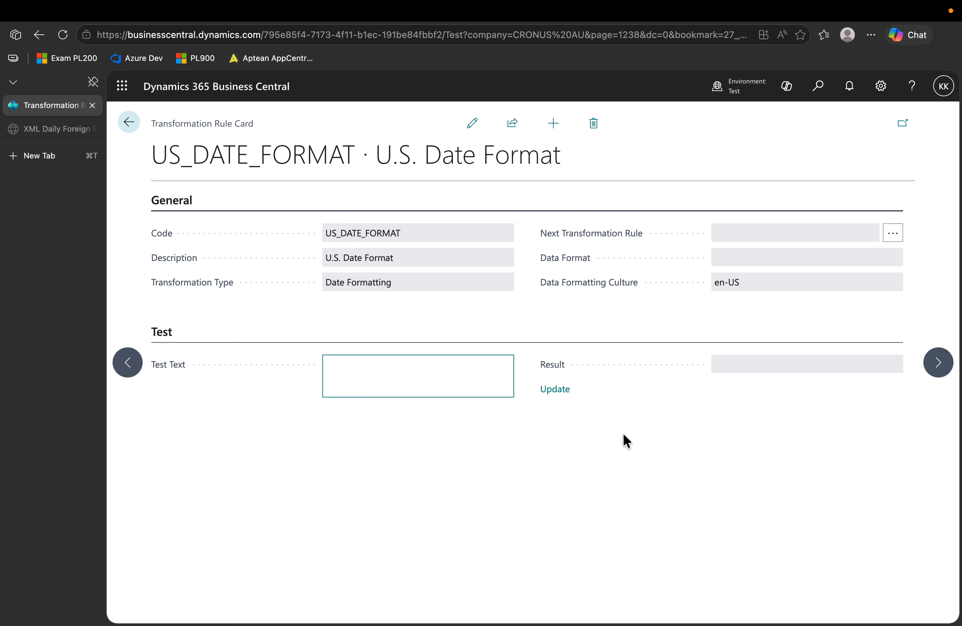
pyautogui.write('Wed, 20 May 2026 21:55:06 GMT')
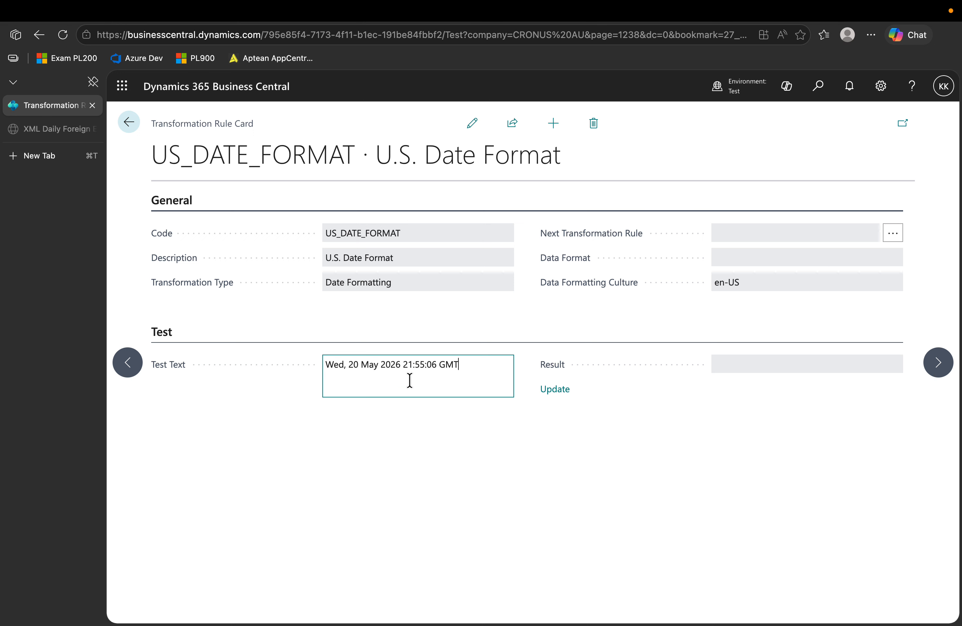
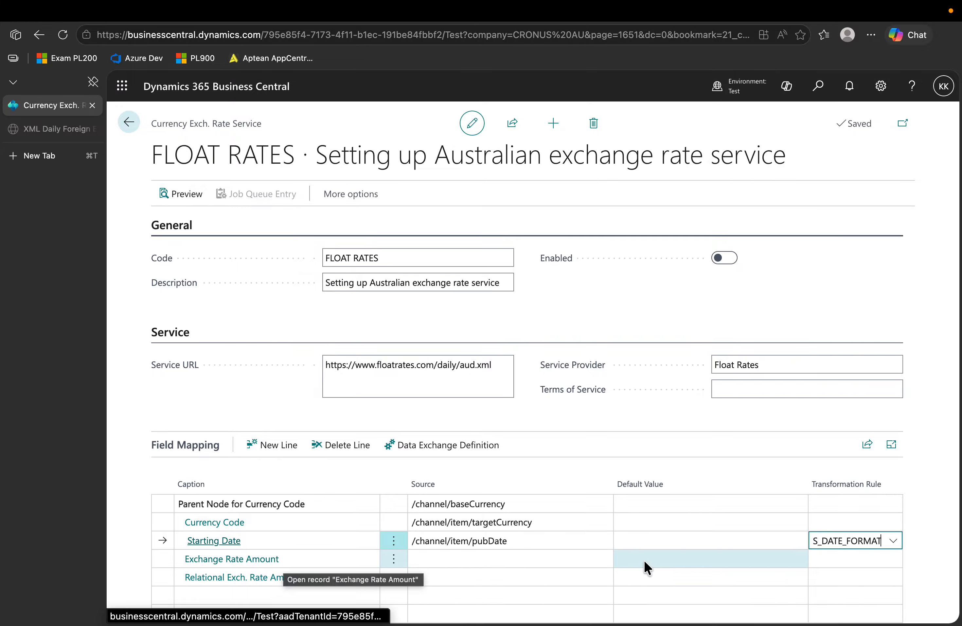
# - Set the default value of Exchange Rate Amount to 1 in the field mapping
pyautogui.click(663, 560)
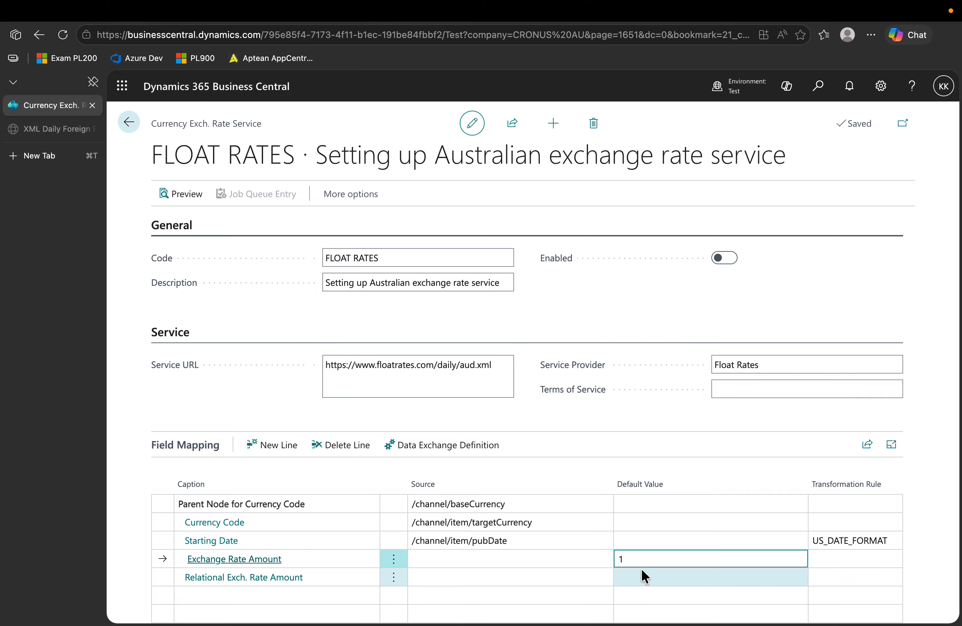
pyautogui.press('BackSpace')
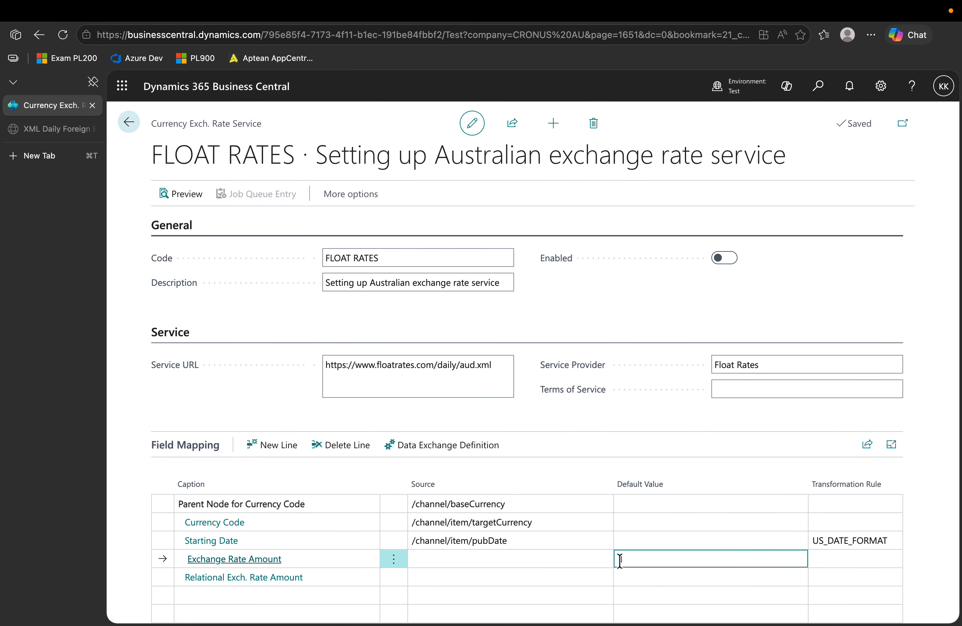
pyautogui.write('1')
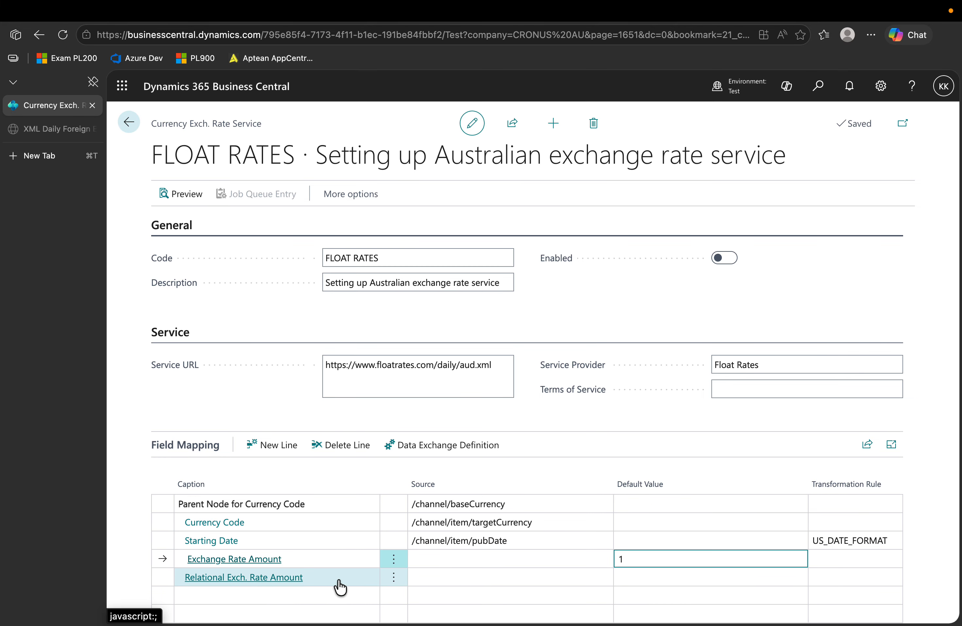
# - Map Relational Exch. Rate Amount to the item's inverseRate source element in the field mapping
pyautogui.click(456, 574)
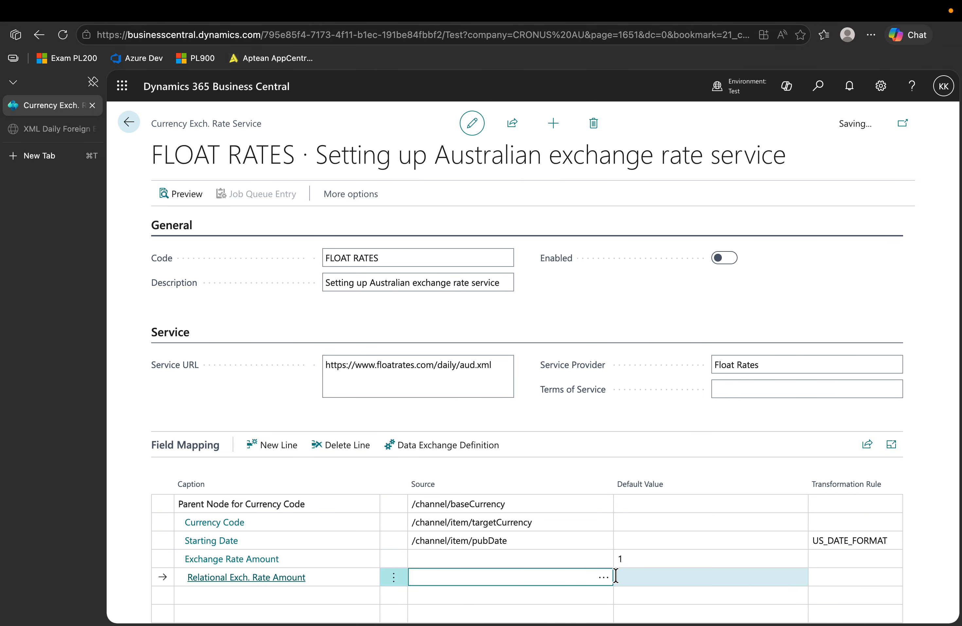
pyautogui.click(604, 579)
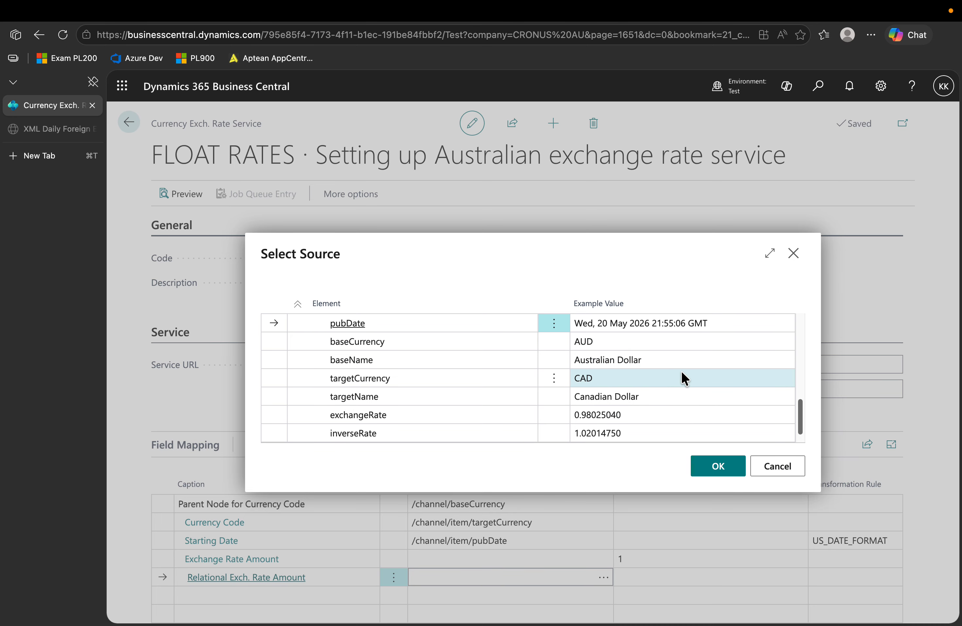
pyautogui.scroll(-1, 682, 372)
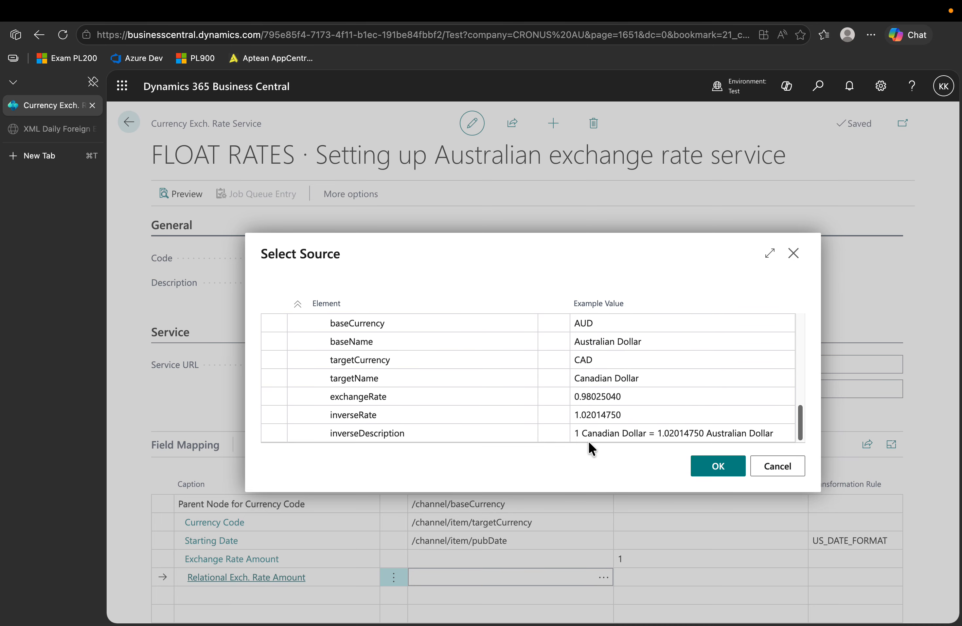
pyautogui.click(624, 438)
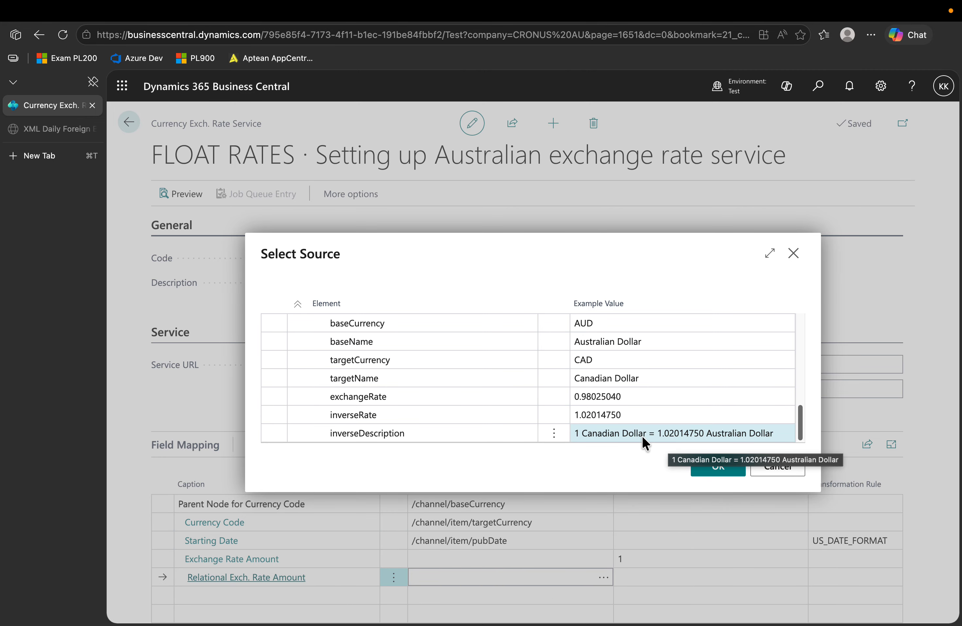
pyautogui.click(595, 413)
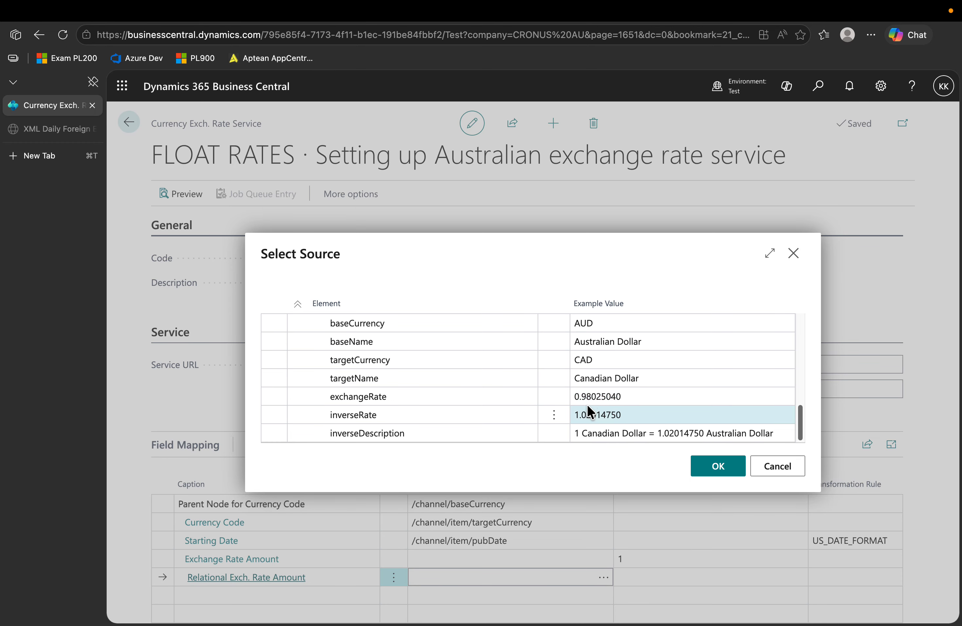
pyautogui.click(586, 398)
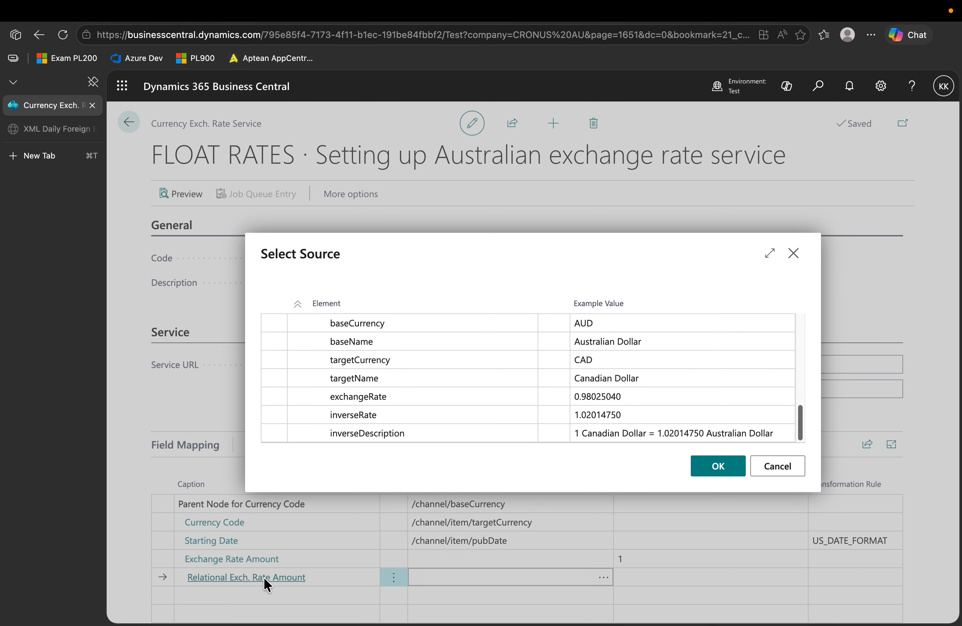
pyautogui.click(409, 415)
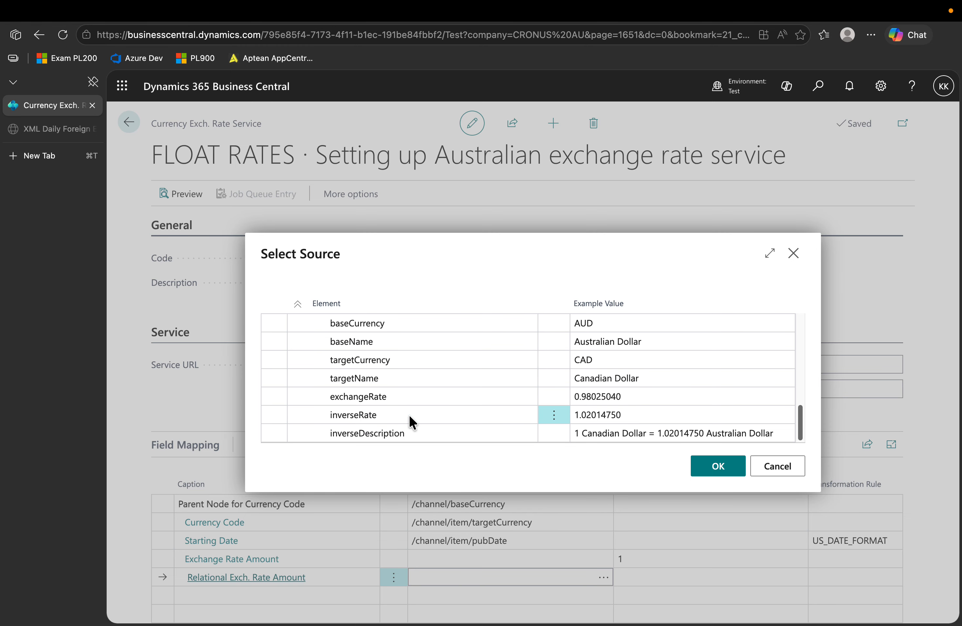
pyautogui.click(709, 463)
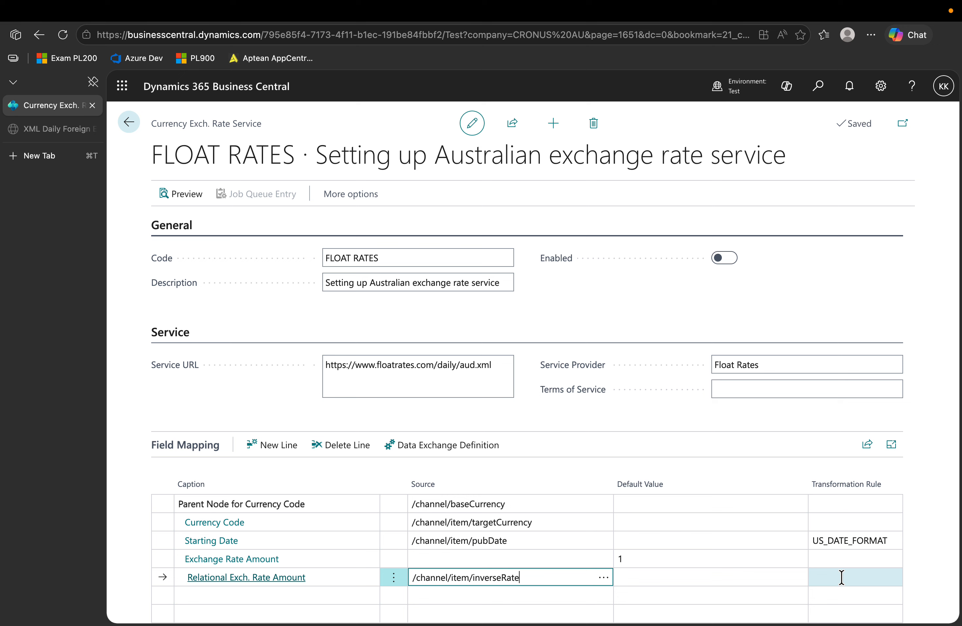
# - Enable the FLOAT RATES service, accept its terms and conditions, and open the job queue entry created for the daily update
pyautogui.click(734, 264)
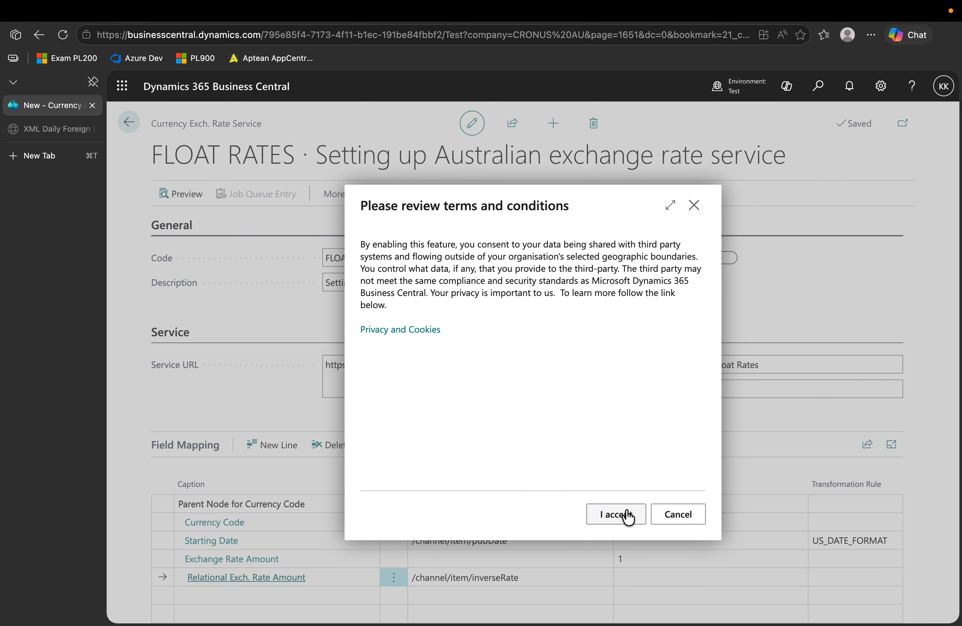
pyautogui.click(621, 513)
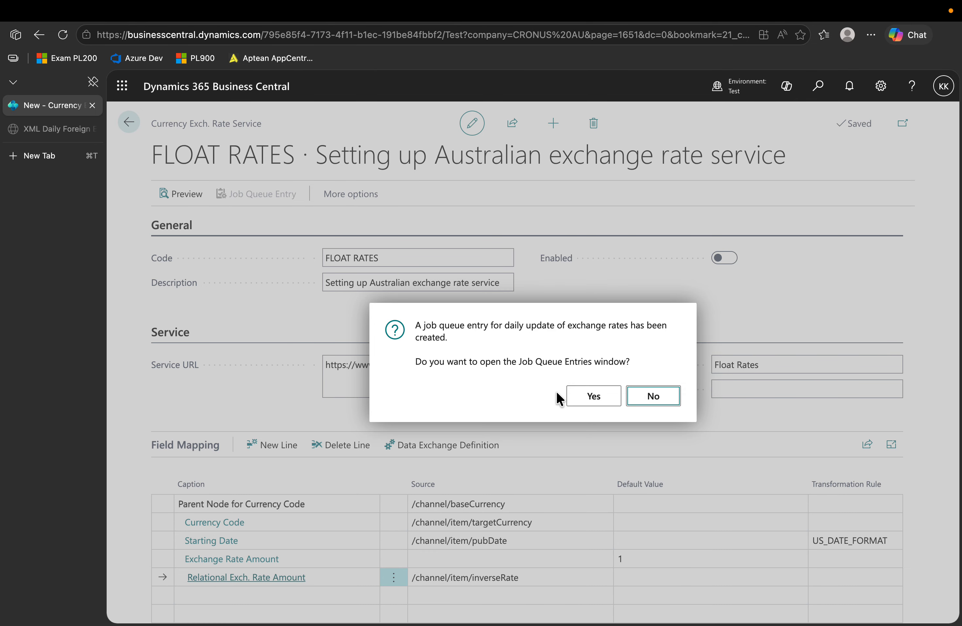
pyautogui.click(583, 394)
pyautogui.click(582, 395)
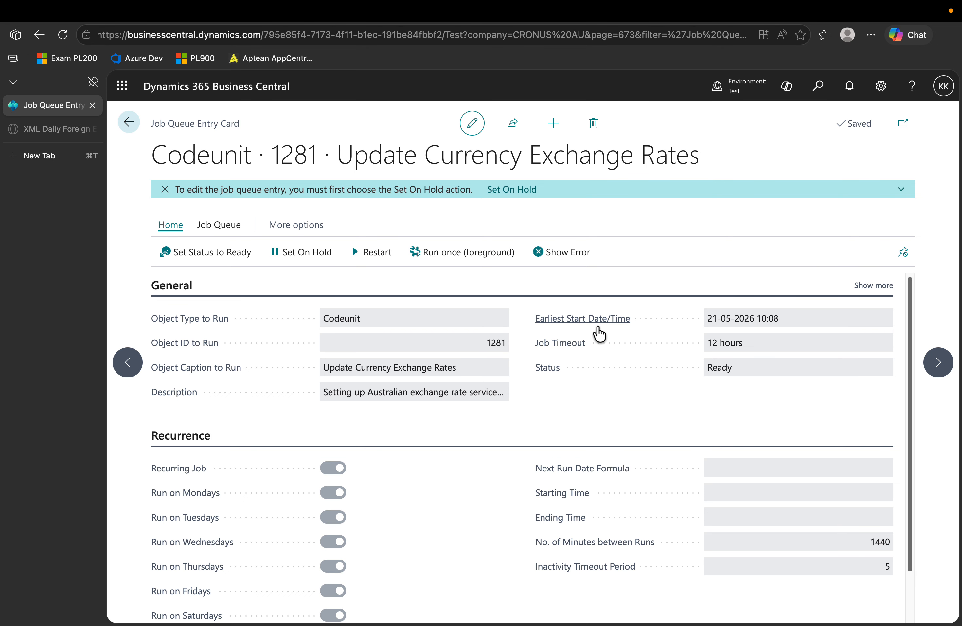
# - Review the general and recurrence settings of the Update Currency Exchange Rates job queue entry, and return to the service card
pyautogui.moveTo(599, 333)
pyautogui.scroll(-2, 609, 398)
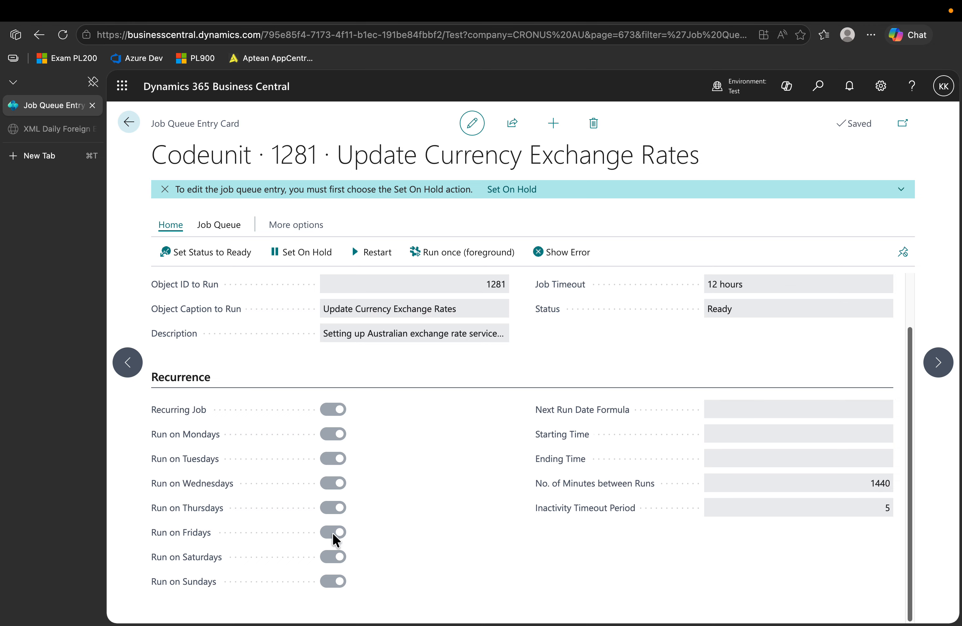
pyautogui.scroll(2, 337, 557)
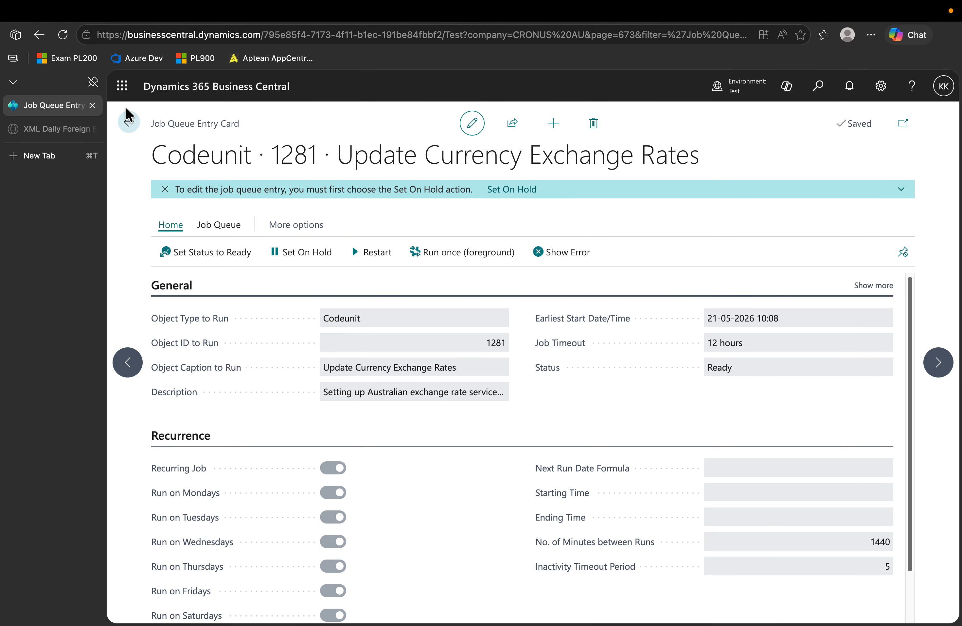
pyautogui.click(128, 123)
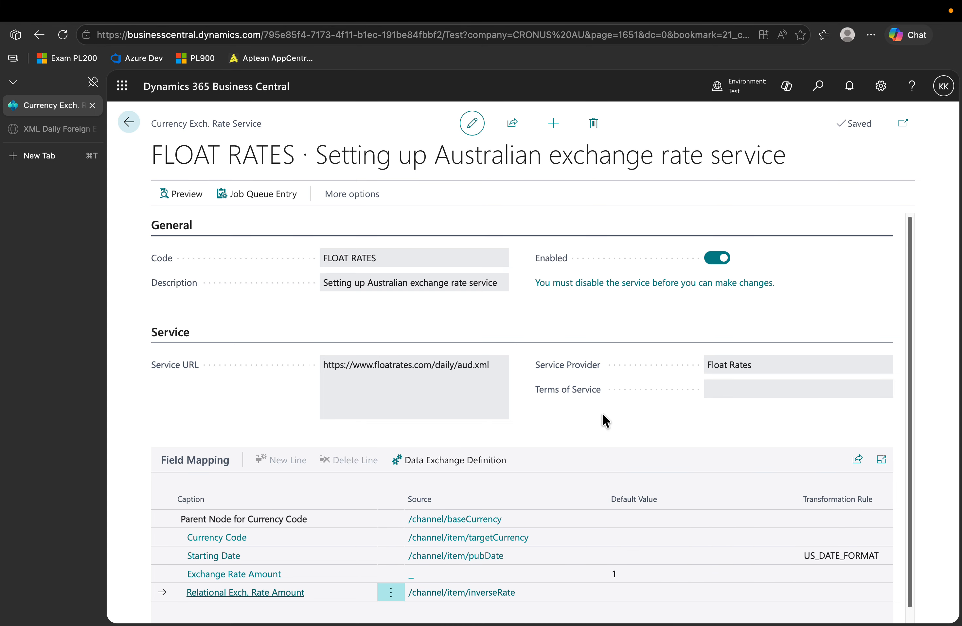
# - Preview the exchange rates delivered by the FLOAT RATES service, and go back to the Currencies list
pyautogui.click(183, 203)
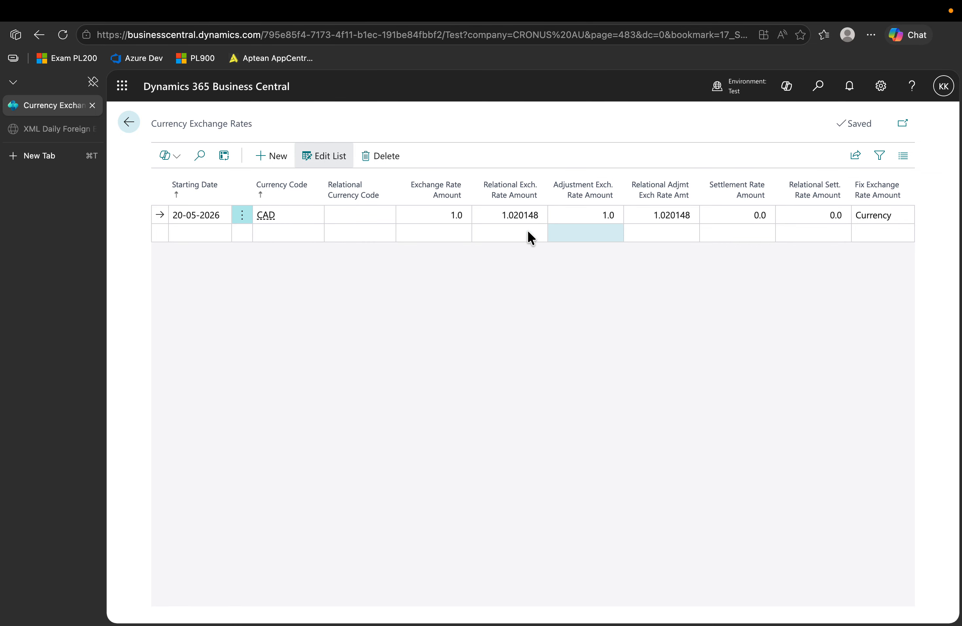
pyautogui.click(130, 134)
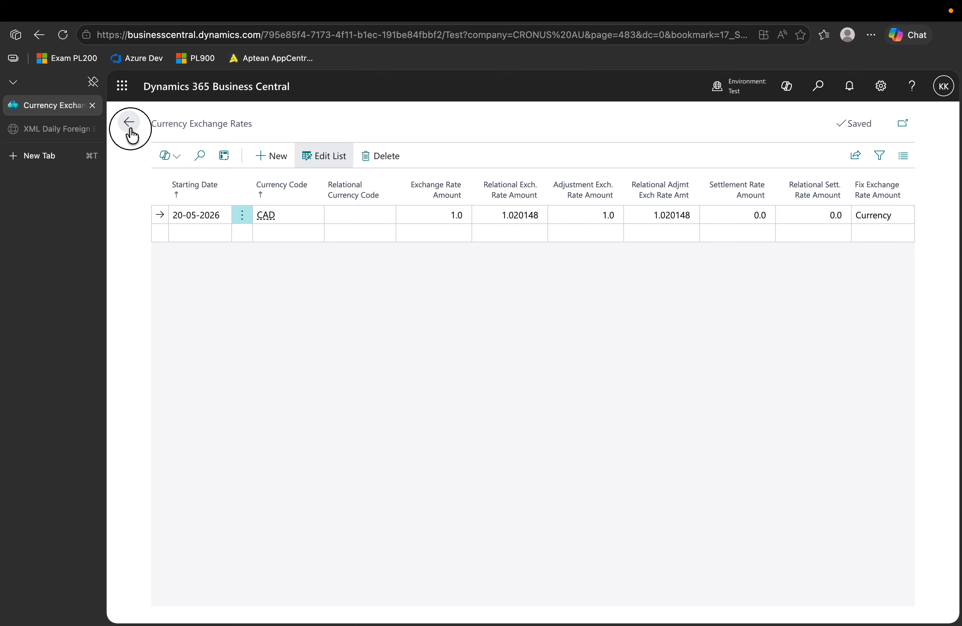
pyautogui.click(130, 135)
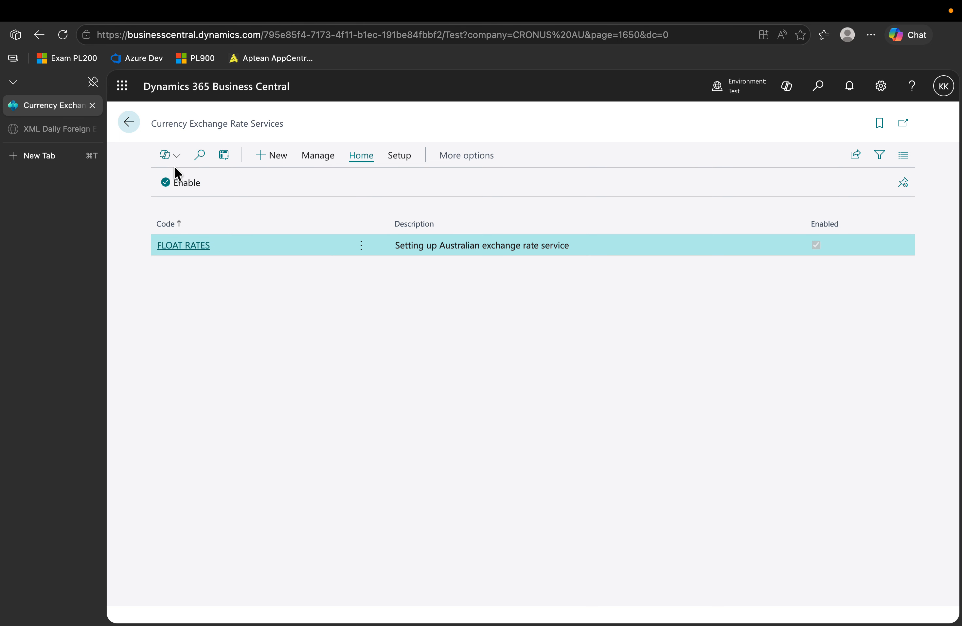
pyautogui.click(139, 131)
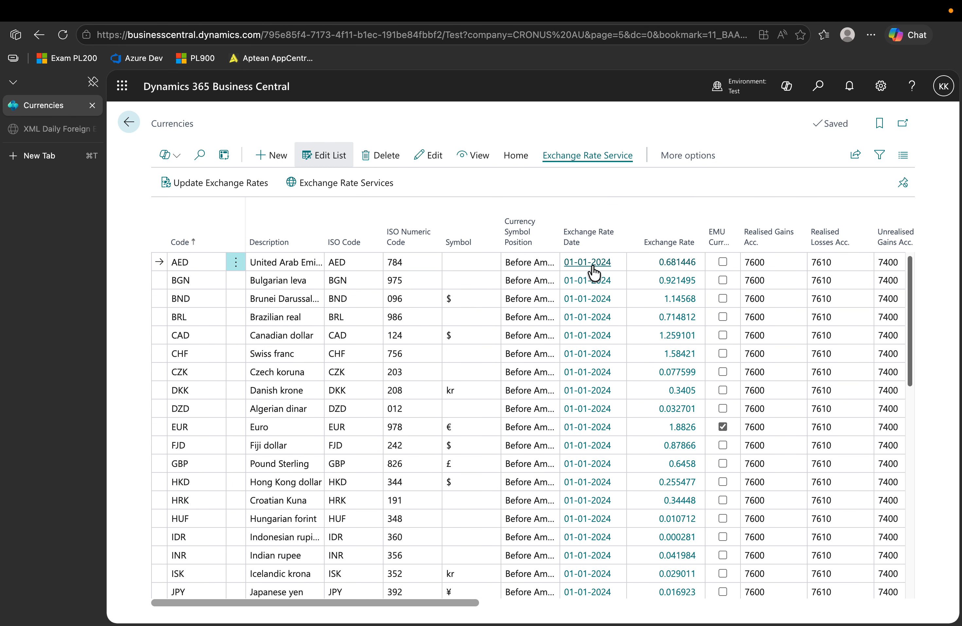
# - Look through the exchange rate dates in the Currencies list and run Update Exchange Rates
pyautogui.scroll(-5, 606, 586)
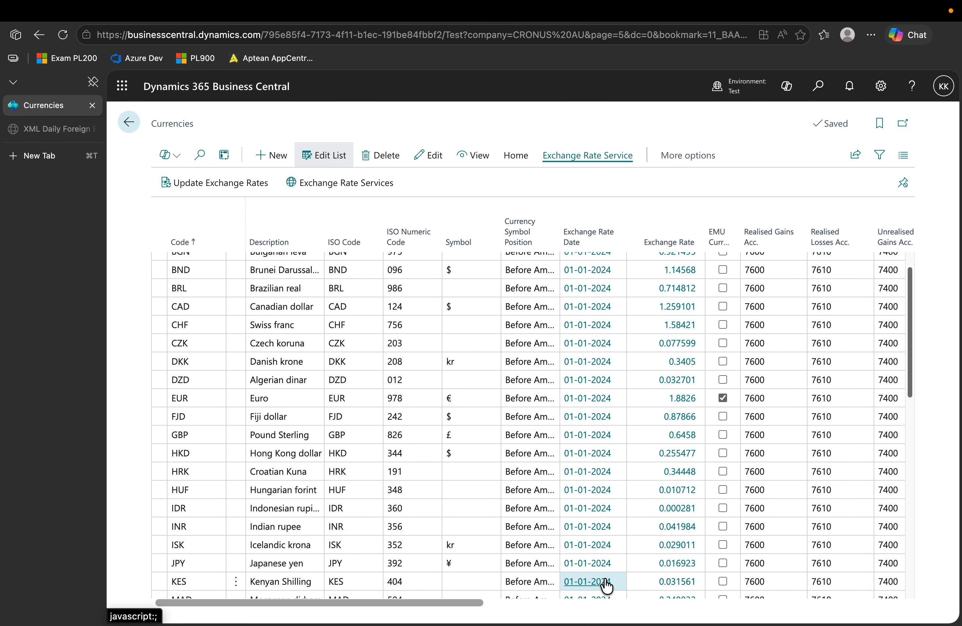
pyautogui.scroll(-3, 607, 585)
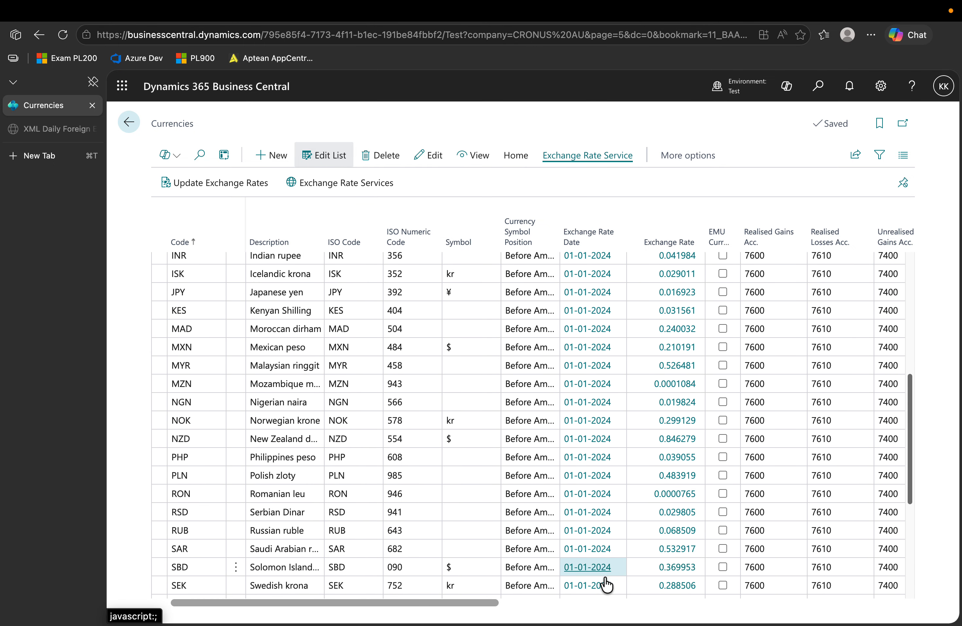
pyautogui.scroll(6, 604, 575)
pyautogui.hscroll(4, 604, 576)
pyautogui.hscroll(-4, 604, 576)
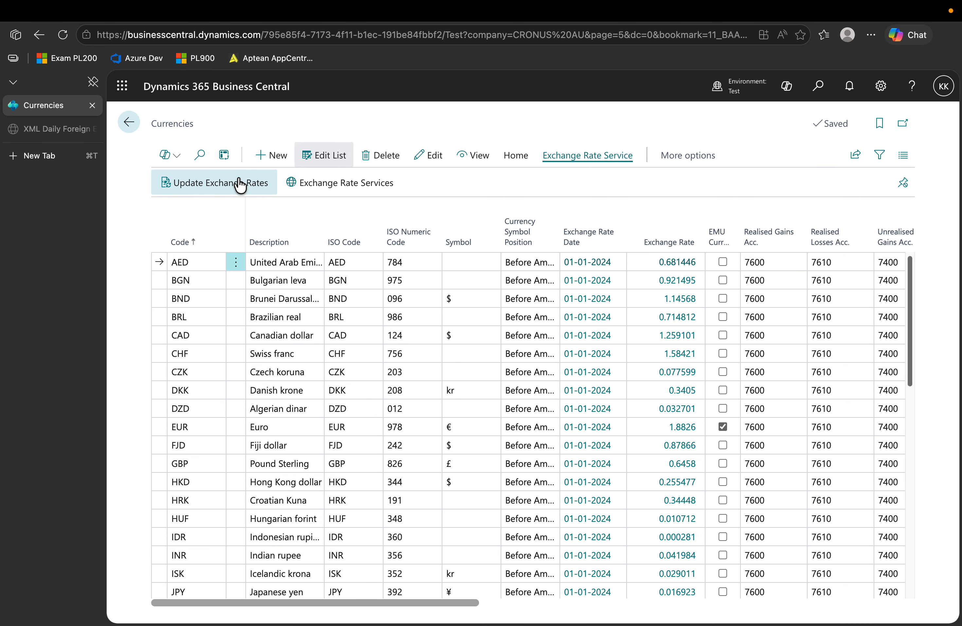
pyautogui.click(218, 188)
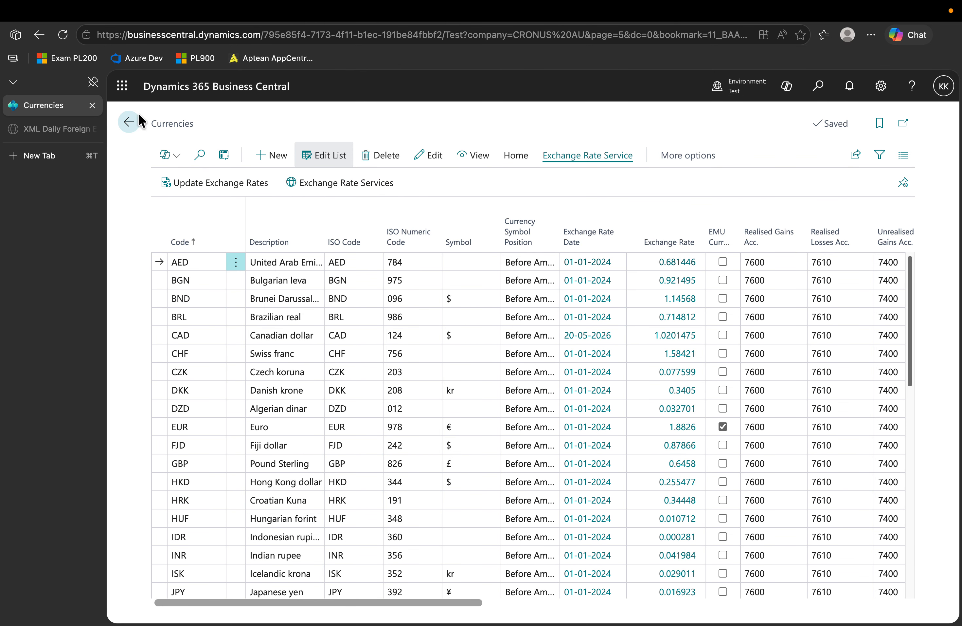
# - Reload the Currencies list and check each currency's exchange rate date and rate
pyautogui.click(63, 34)
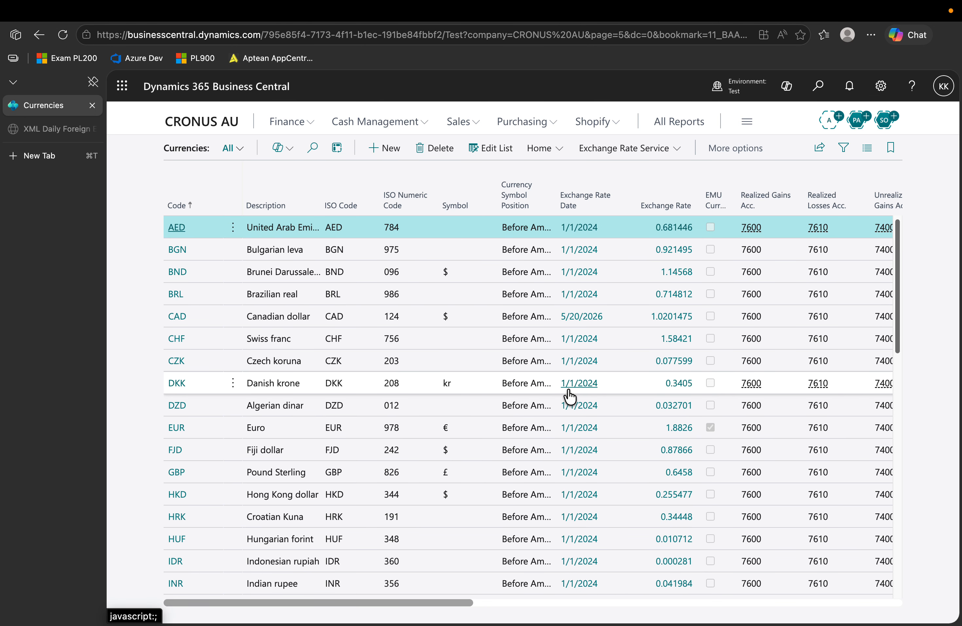
pyautogui.scroll(-2, 606, 372)
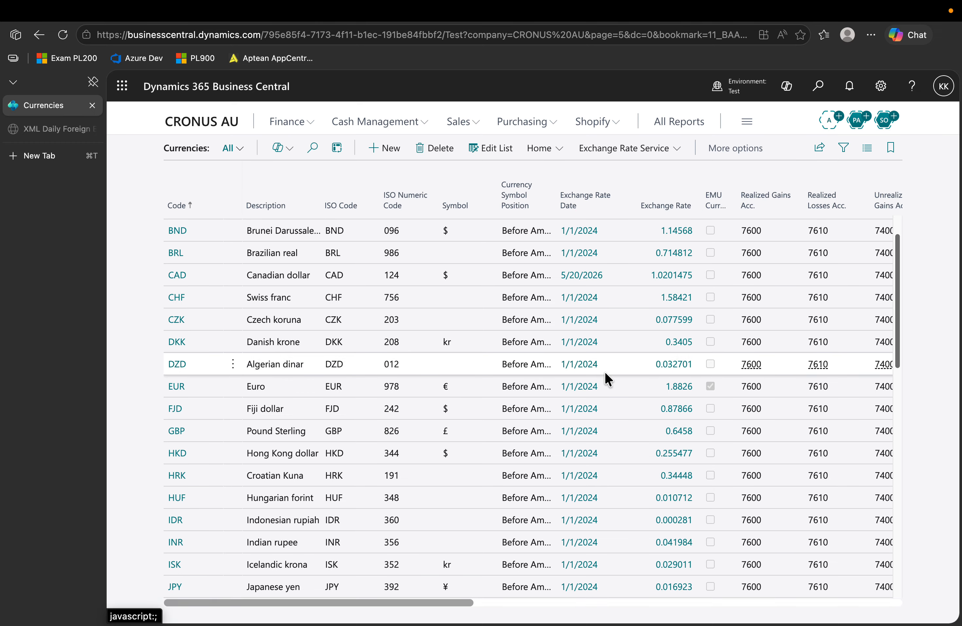
pyautogui.scroll(-3, 607, 371)
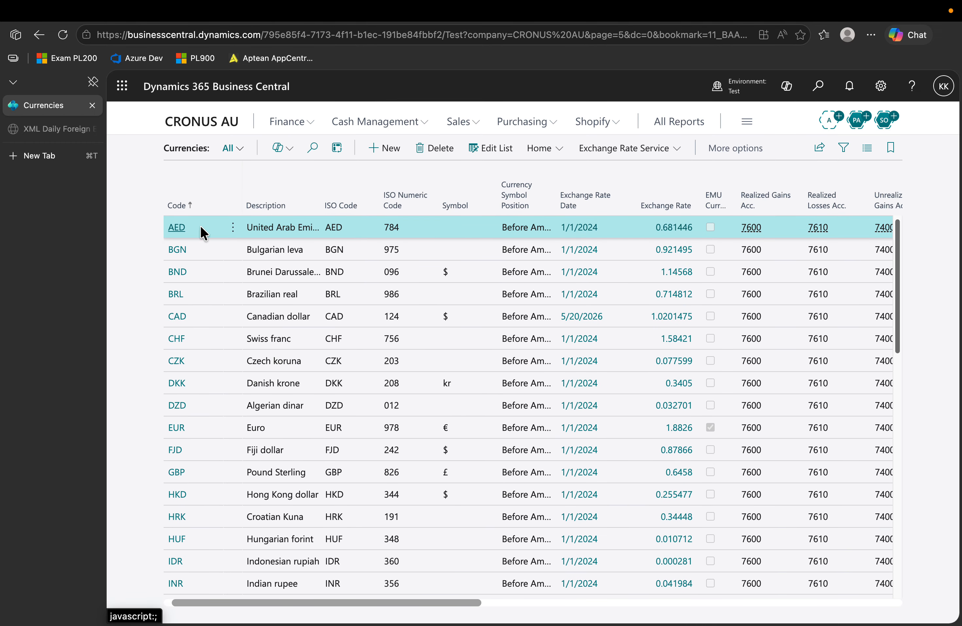
# - Select all currencies in the list, run Update Exchange Rates for them, and clear the multiple selection
pyautogui.click(233, 228)
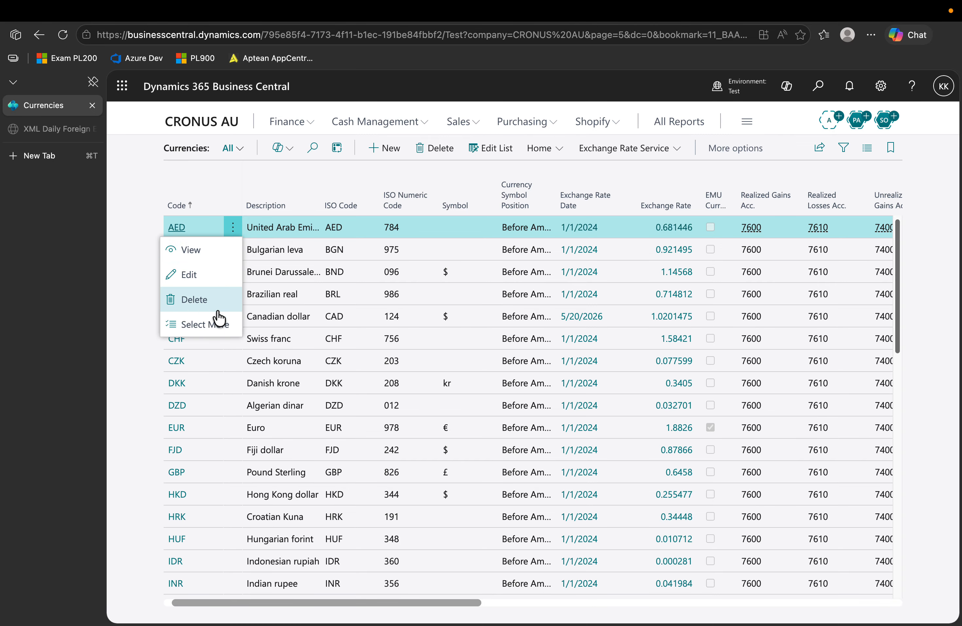
pyautogui.click(205, 324)
pyautogui.click(176, 204)
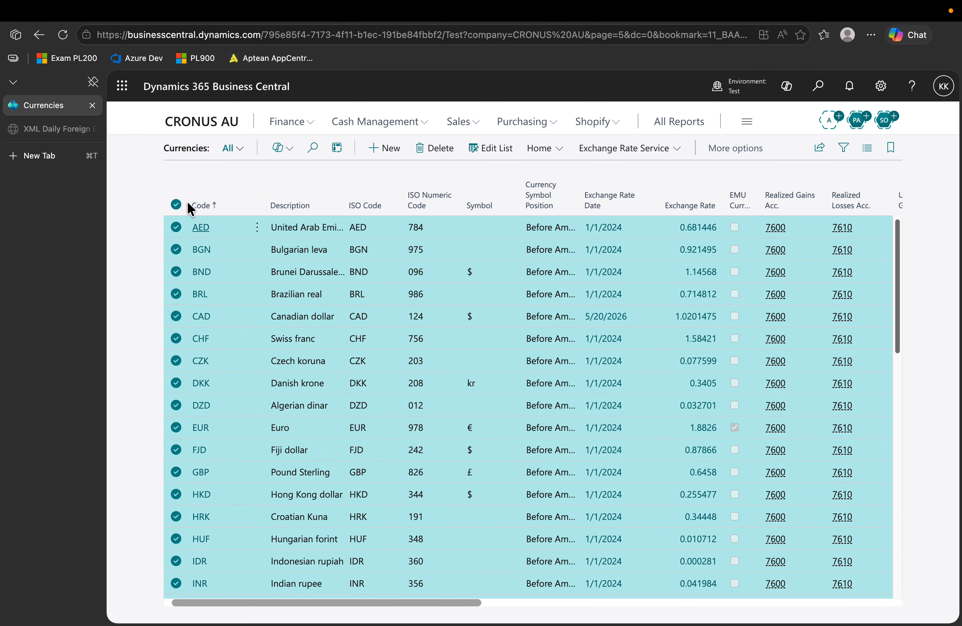
pyautogui.click(648, 156)
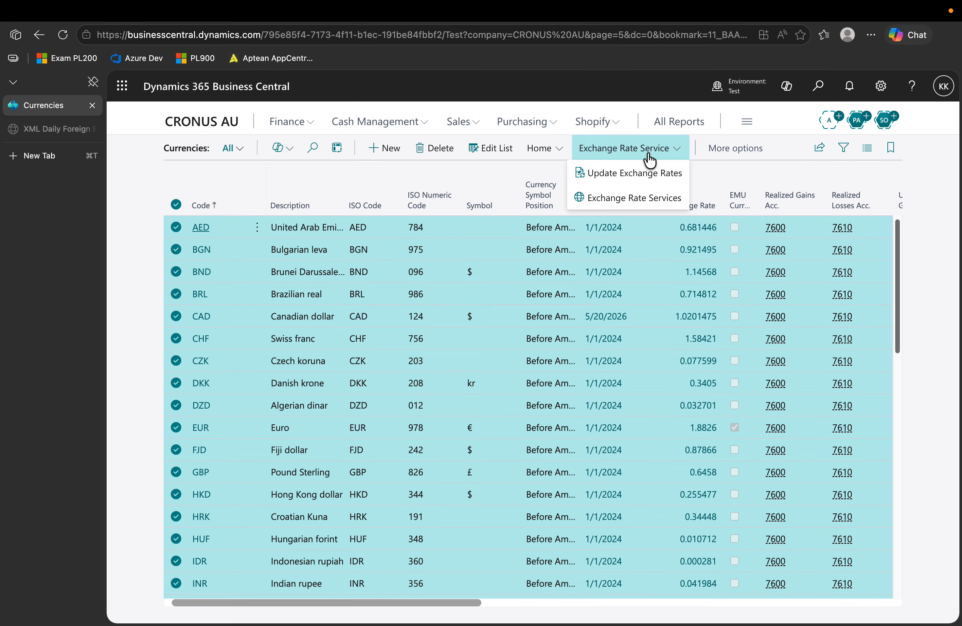
pyautogui.click(639, 172)
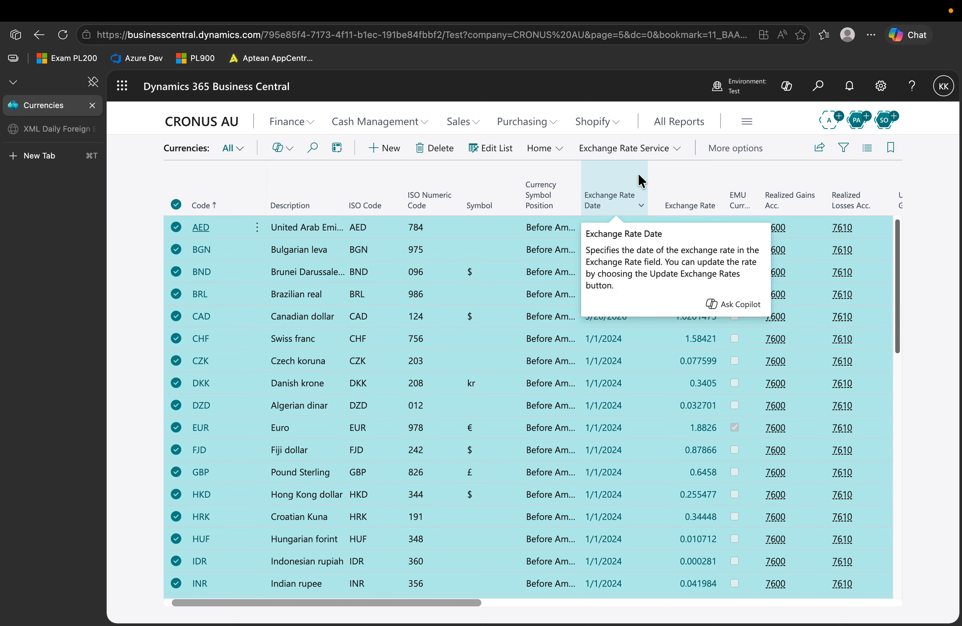
pyautogui.click(636, 463)
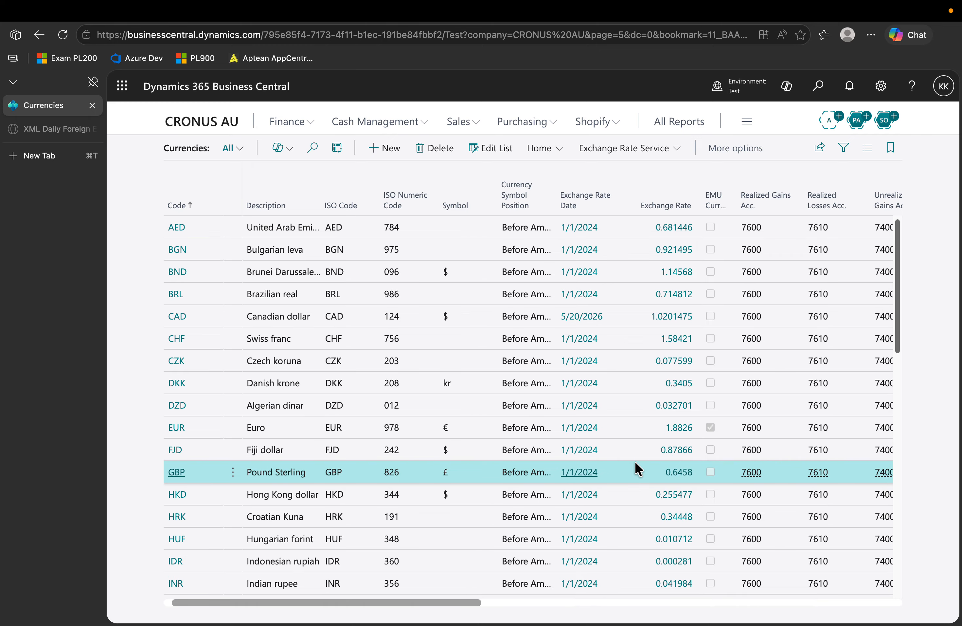
# - Examine the dates and rates across the Currencies list, and view the detailed exchange rate entry for the Czech koruna
pyautogui.scroll(-10, 635, 463)
pyautogui.scroll(-4, 635, 462)
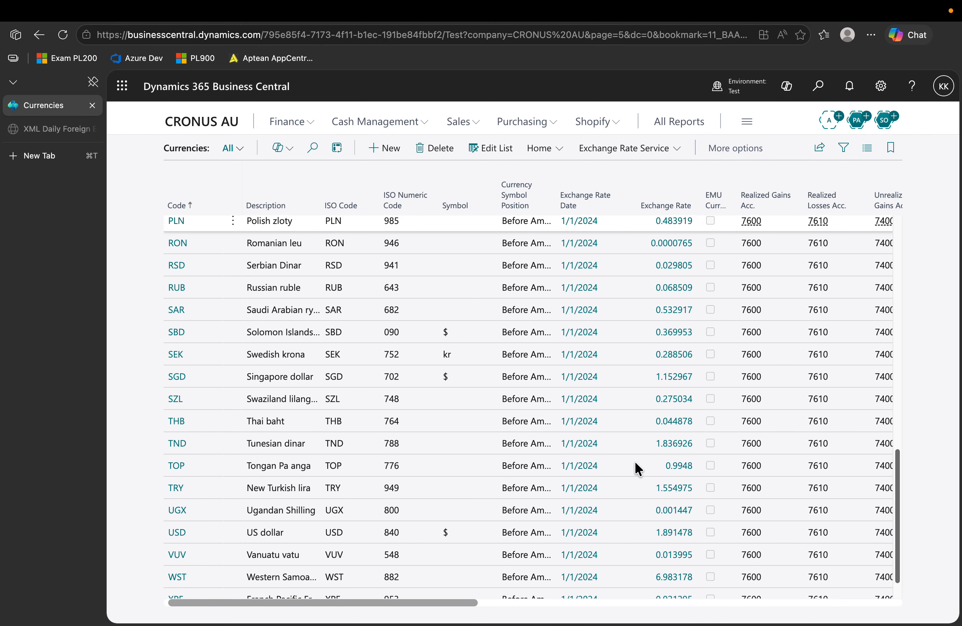
pyautogui.scroll(15, 636, 462)
pyautogui.hscroll(3, 635, 462)
pyautogui.hscroll(2, 635, 461)
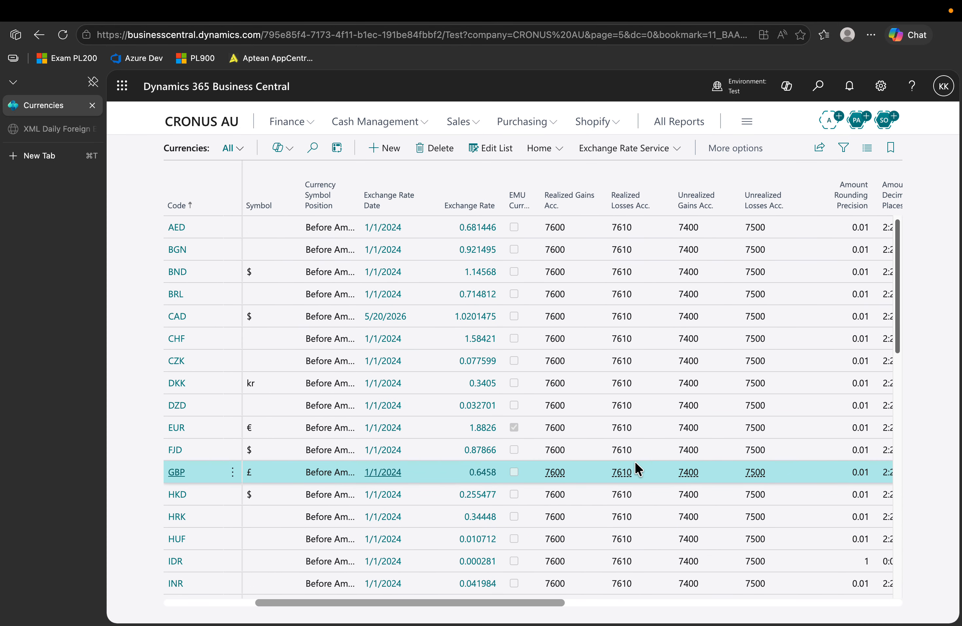
pyautogui.hscroll(-5, 635, 461)
pyautogui.hscroll(-2, 634, 460)
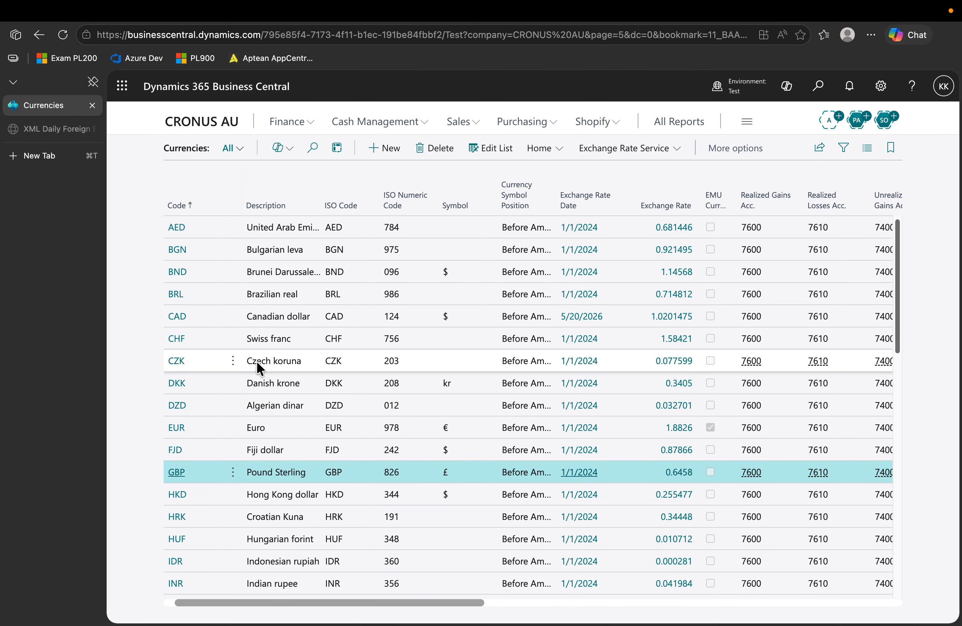
pyautogui.click(667, 362)
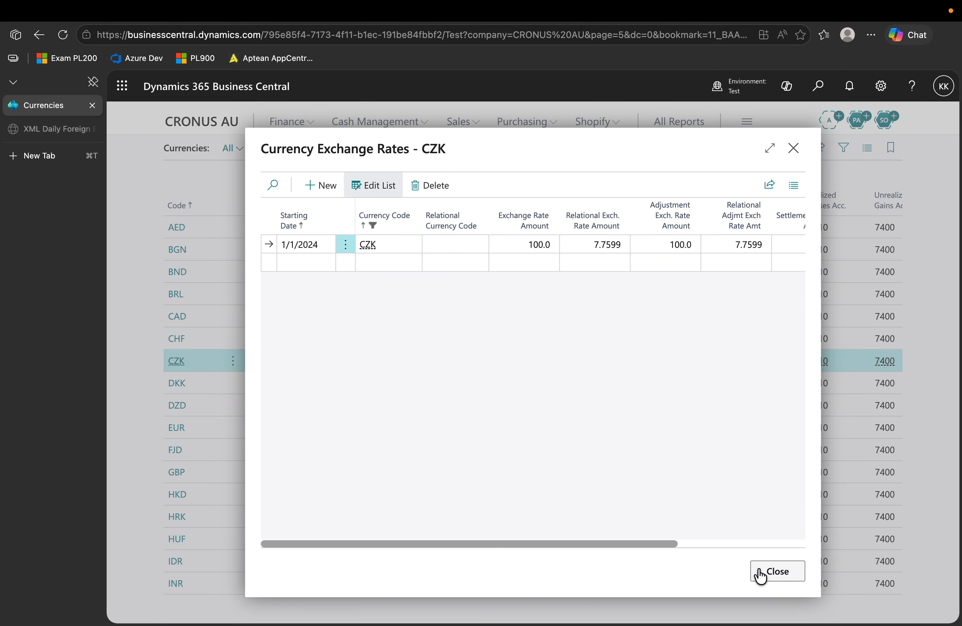
pyautogui.click(774, 573)
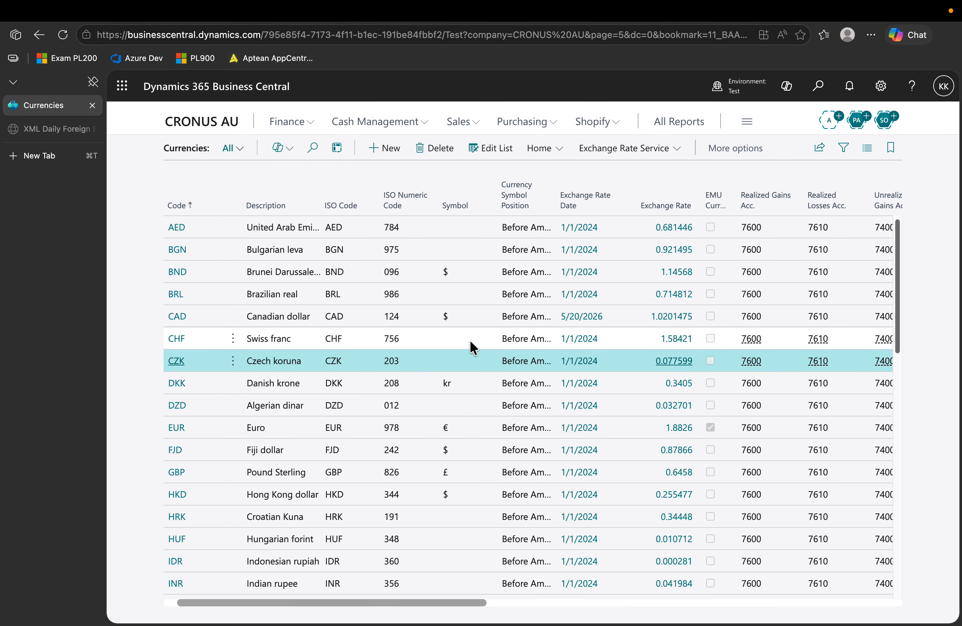
# - Run Update Exchange Rates with the Brazilian real selected and check the rate dates across the Currencies list
pyautogui.click(428, 296)
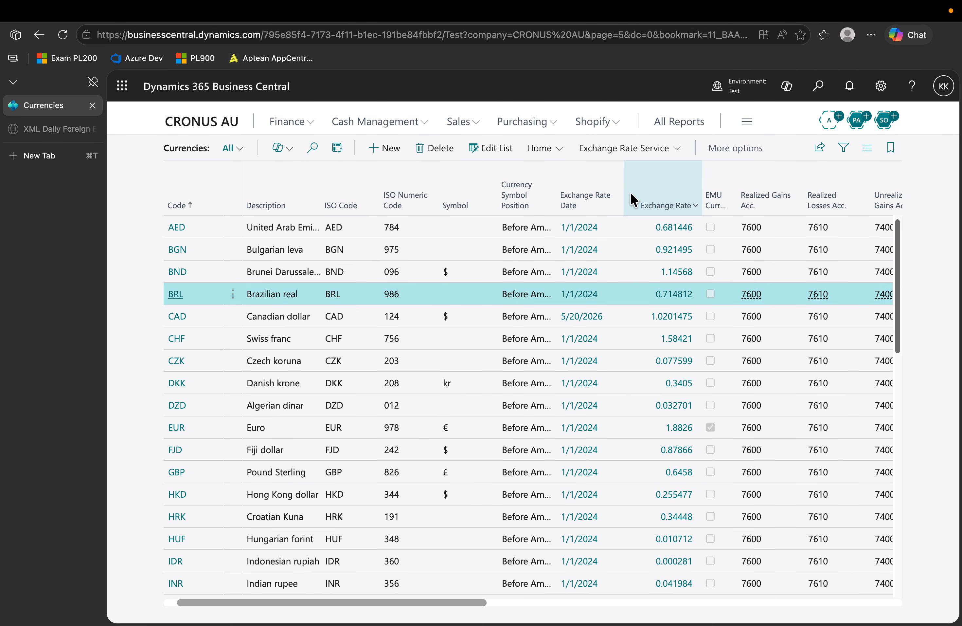
pyautogui.click(634, 151)
pyautogui.click(626, 175)
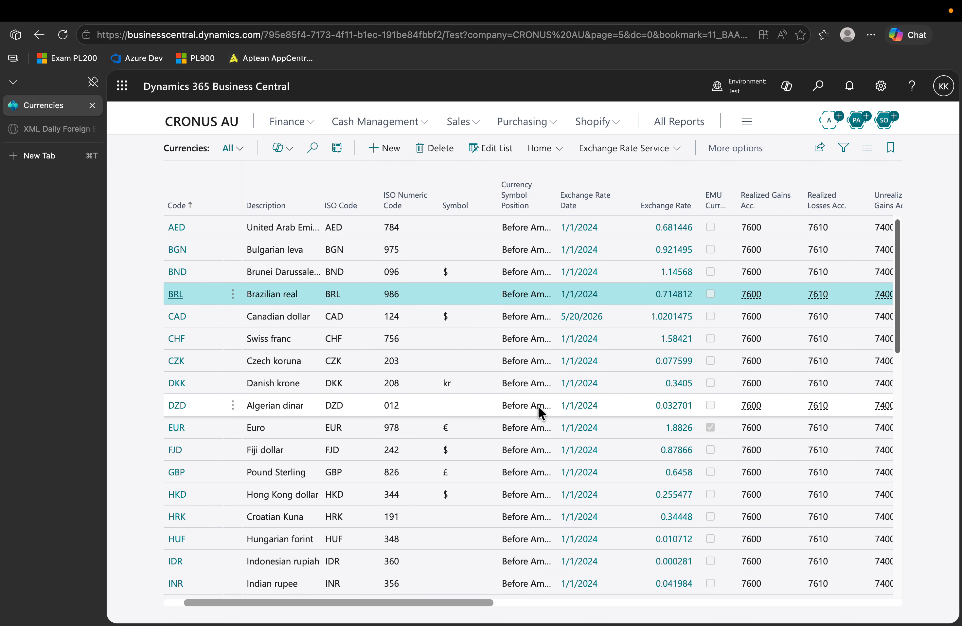
pyautogui.hscroll(2, 538, 407)
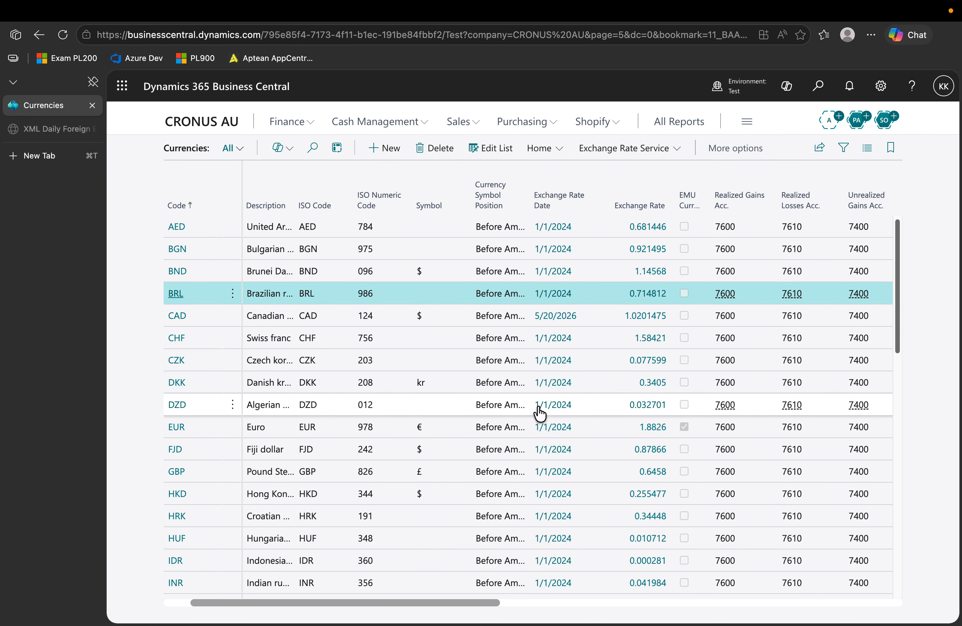
pyautogui.hscroll(2, 540, 413)
pyautogui.hscroll(-3, 537, 405)
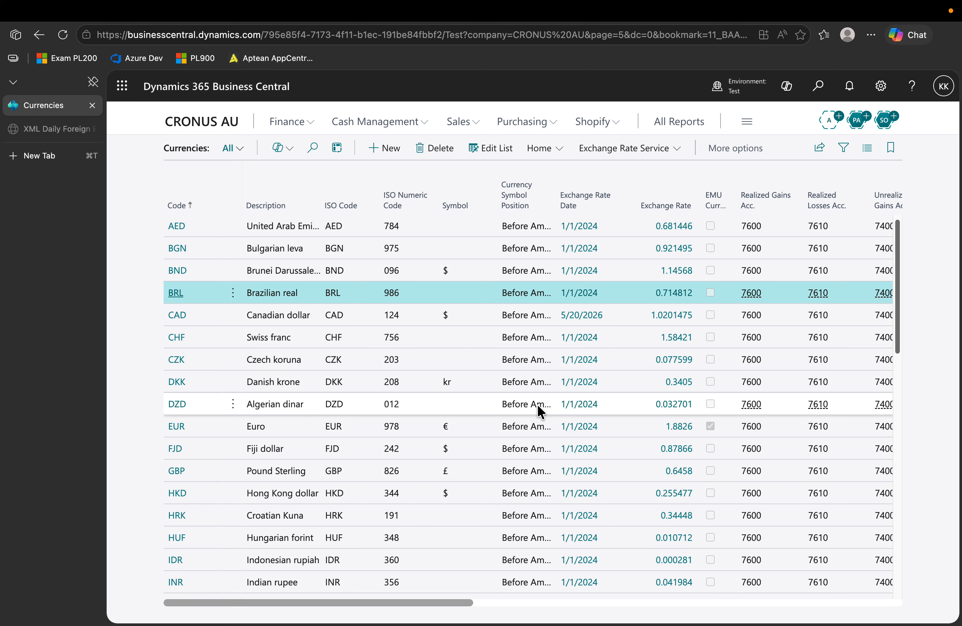
# - Switch the Currencies list to edit mode and open the FLOAT RATES exchange rate service card for editing
pyautogui.click(490, 148)
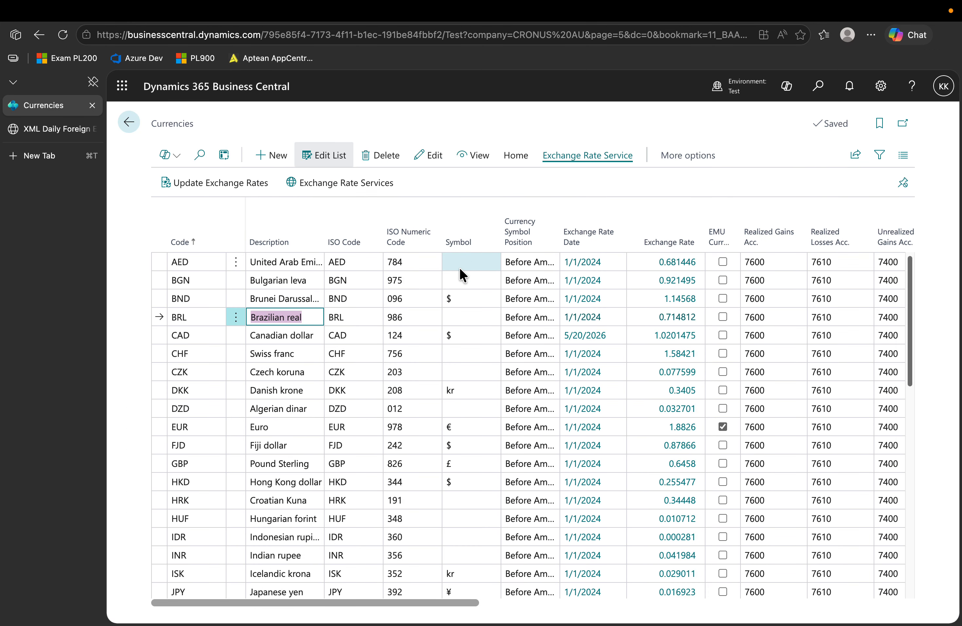
pyautogui.click(333, 189)
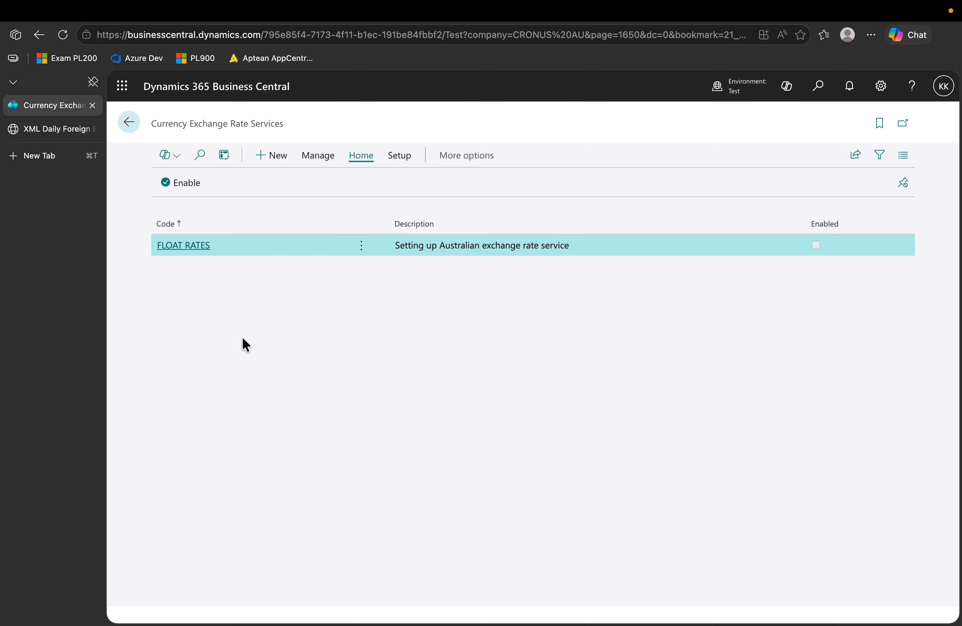
pyautogui.click(192, 245)
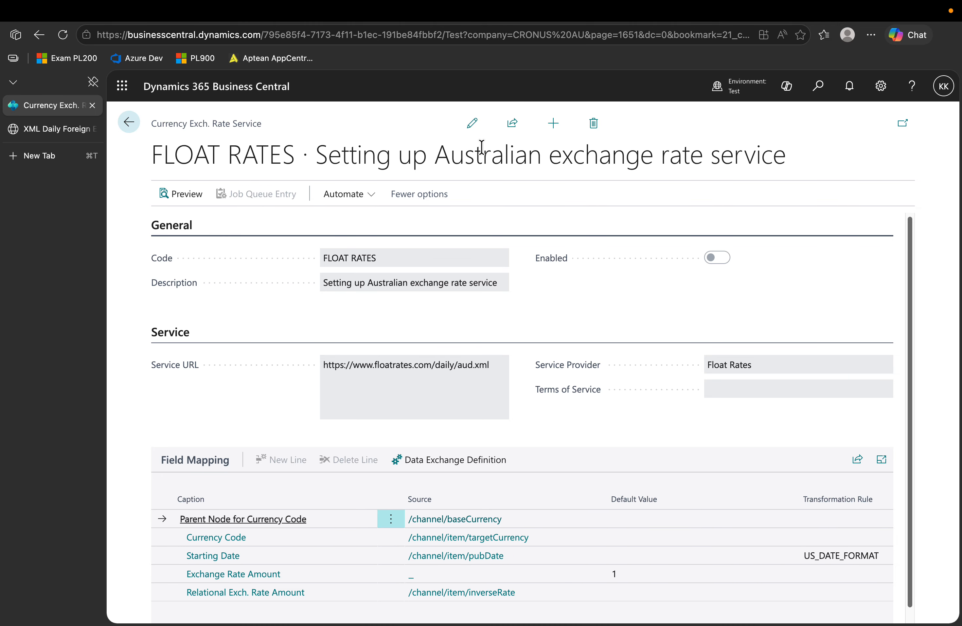
pyautogui.click(473, 123)
# - Enable the FLOAT RATES service, accept the terms and conditions, and open the job queue entry for daily updates
pyautogui.click(727, 259)
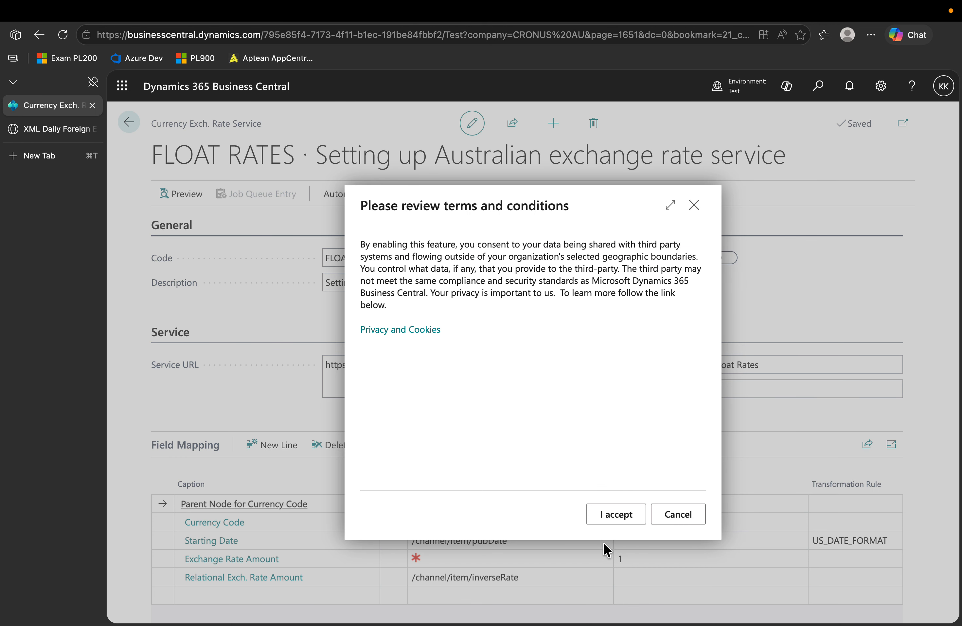
pyautogui.click(616, 514)
pyautogui.click(608, 402)
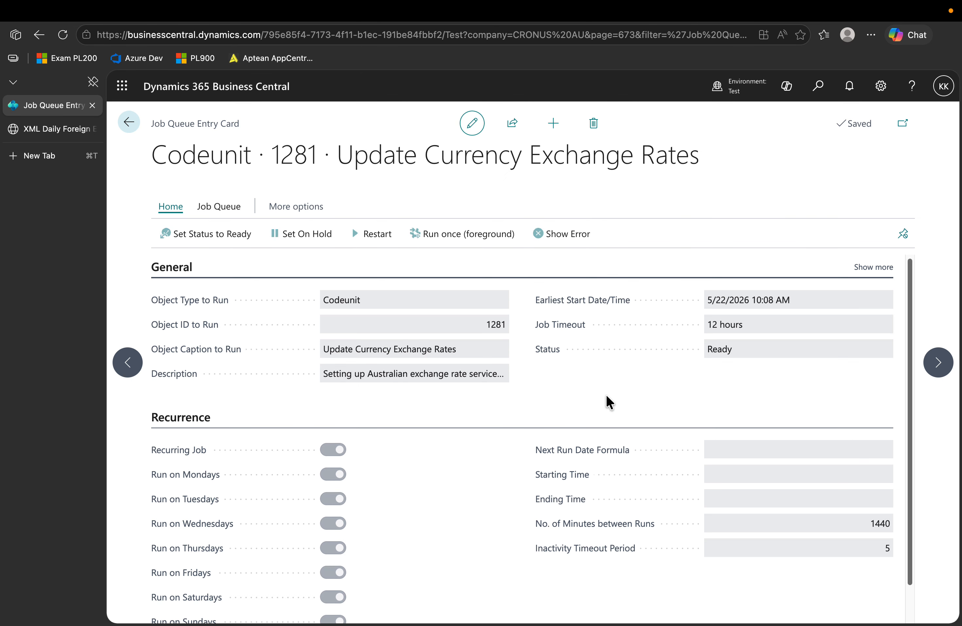
# - Return from the job queue entry to the service card and preview the exchange rates it delivers
pyautogui.click(127, 127)
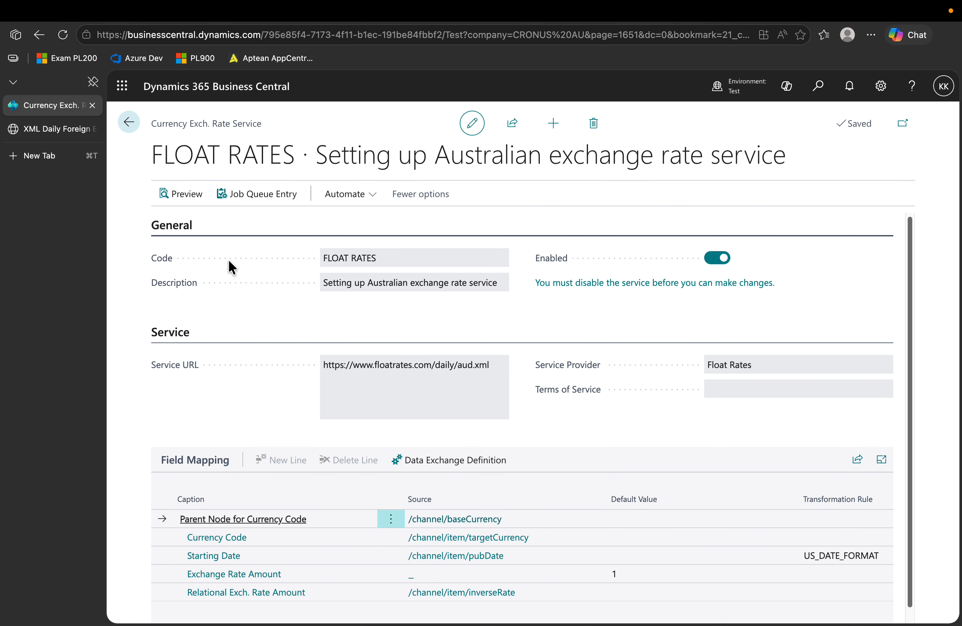
pyautogui.click(173, 195)
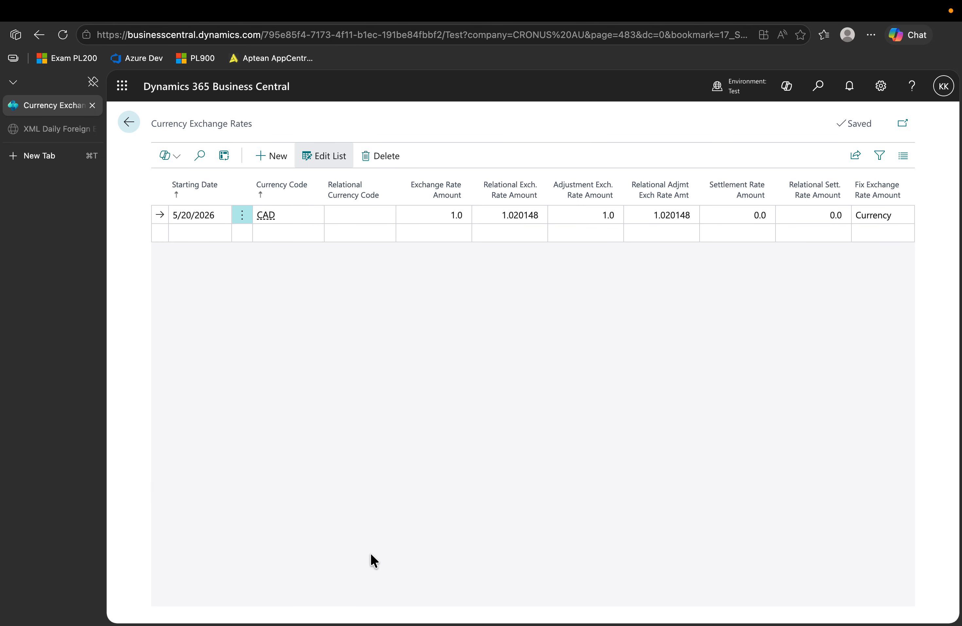
pyautogui.click(129, 122)
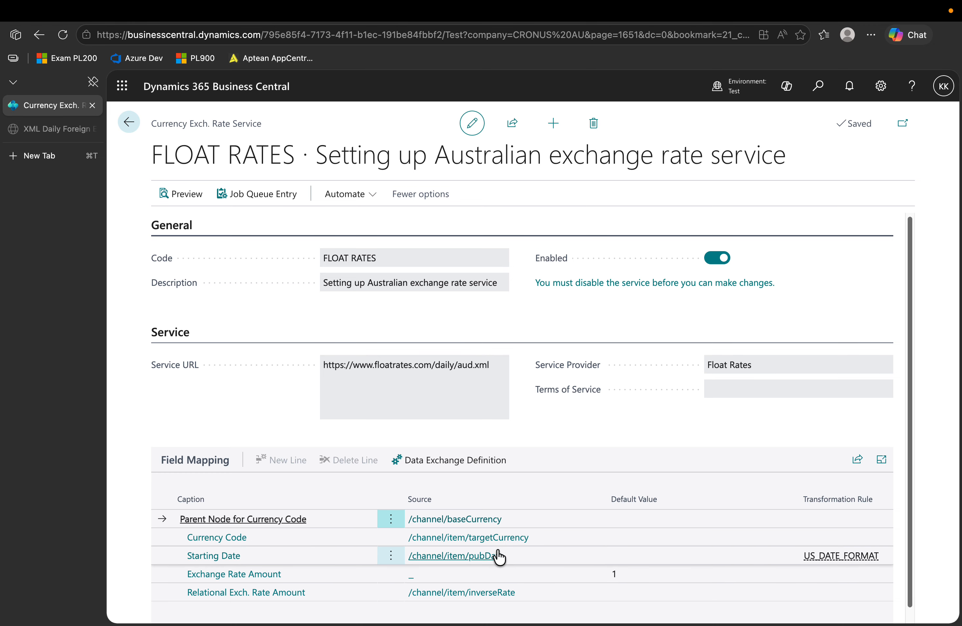
# - Disable the FLOAT RATES service to unlock its field mapping
pyautogui.scroll(-1, 499, 557)
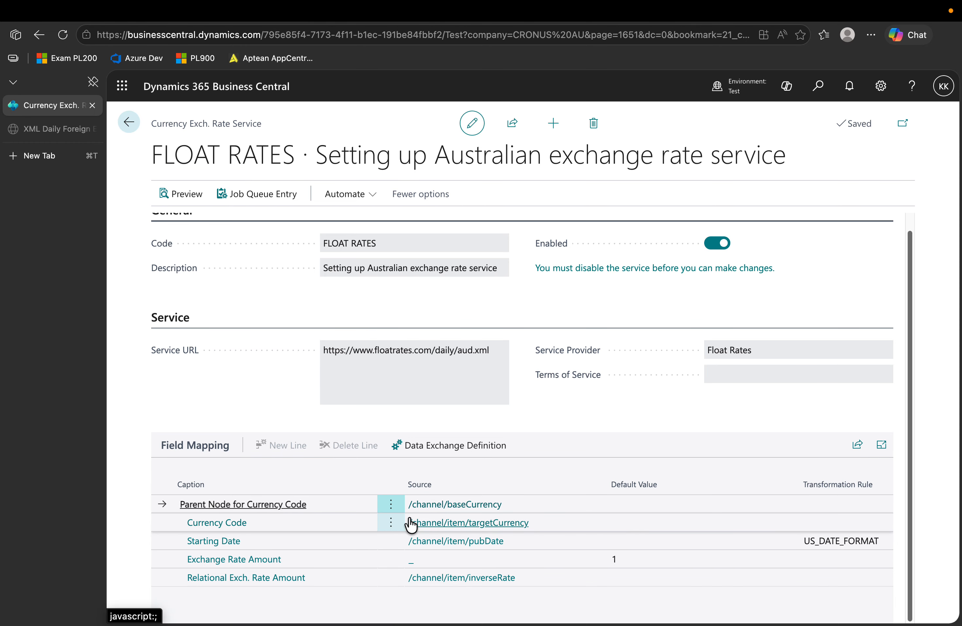
pyautogui.click(548, 521)
pyautogui.click(551, 511)
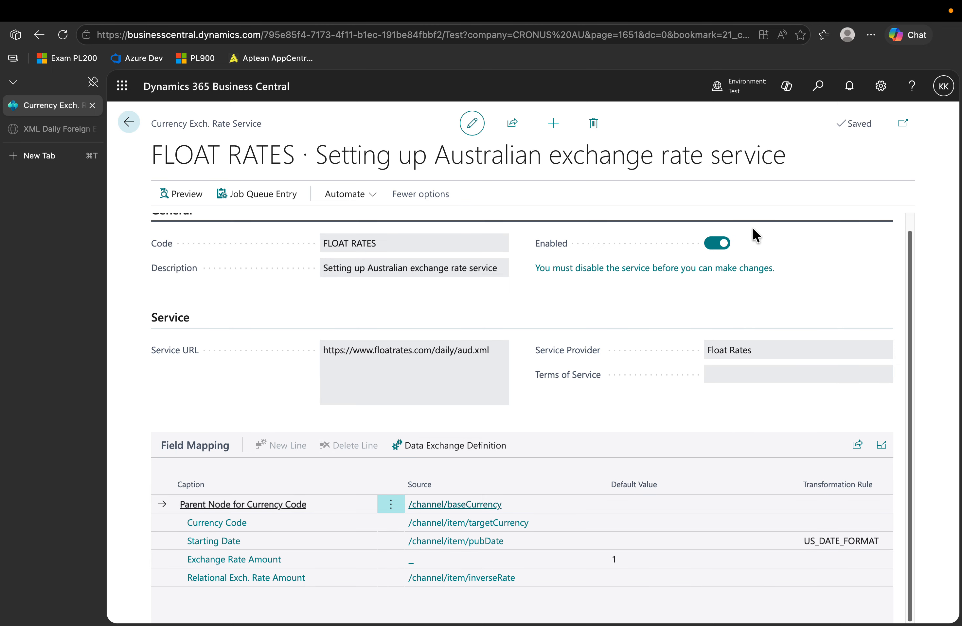
pyautogui.click(718, 244)
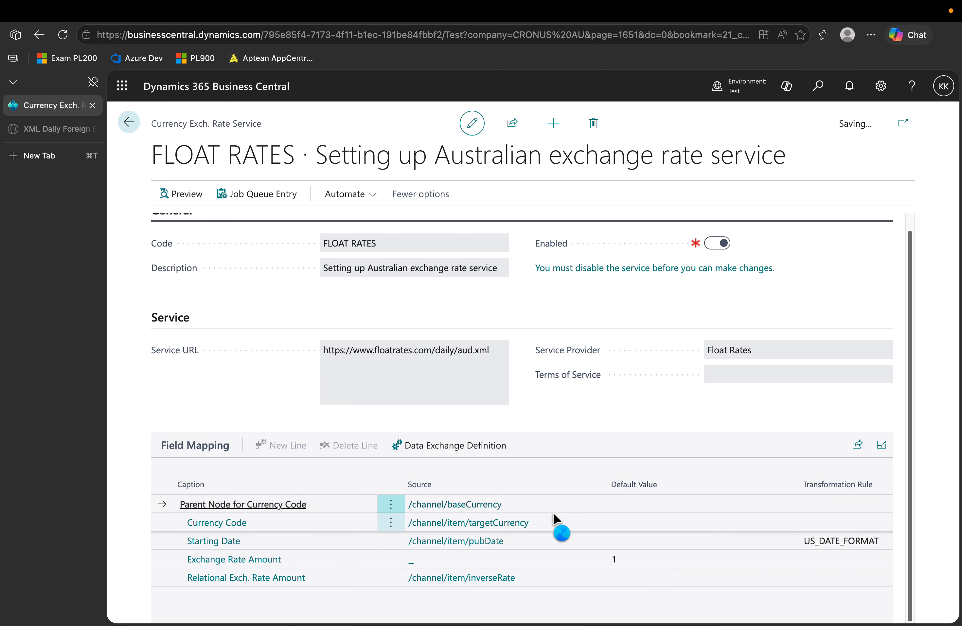
# - Set the source of Parent Node for Currency Code to the baseCurrency element under item, /channel/item/baseCurrency, and check the Currency Code source
pyautogui.click(540, 508)
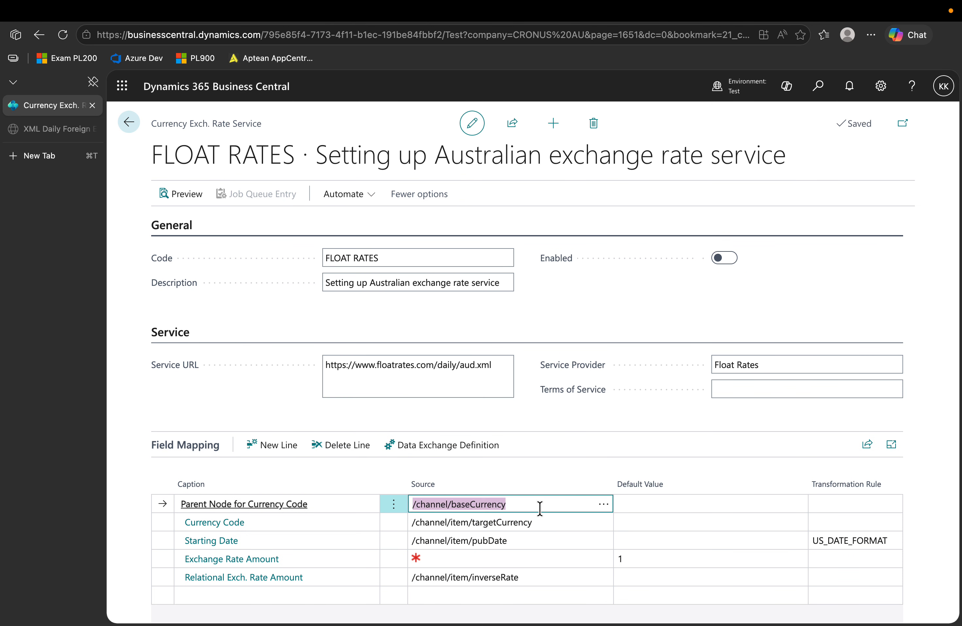
pyautogui.click(603, 505)
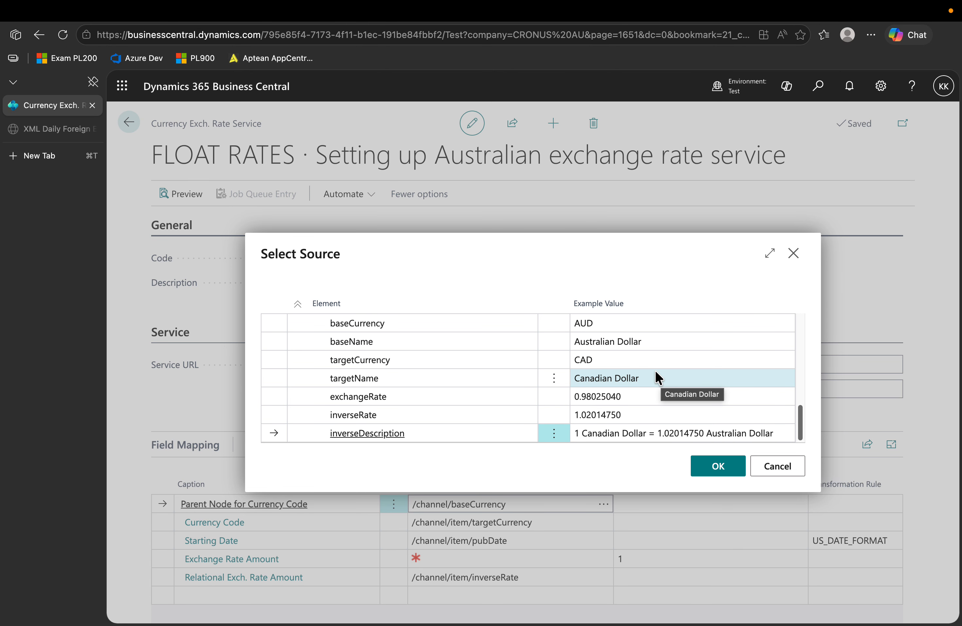
pyautogui.scroll(3, 655, 370)
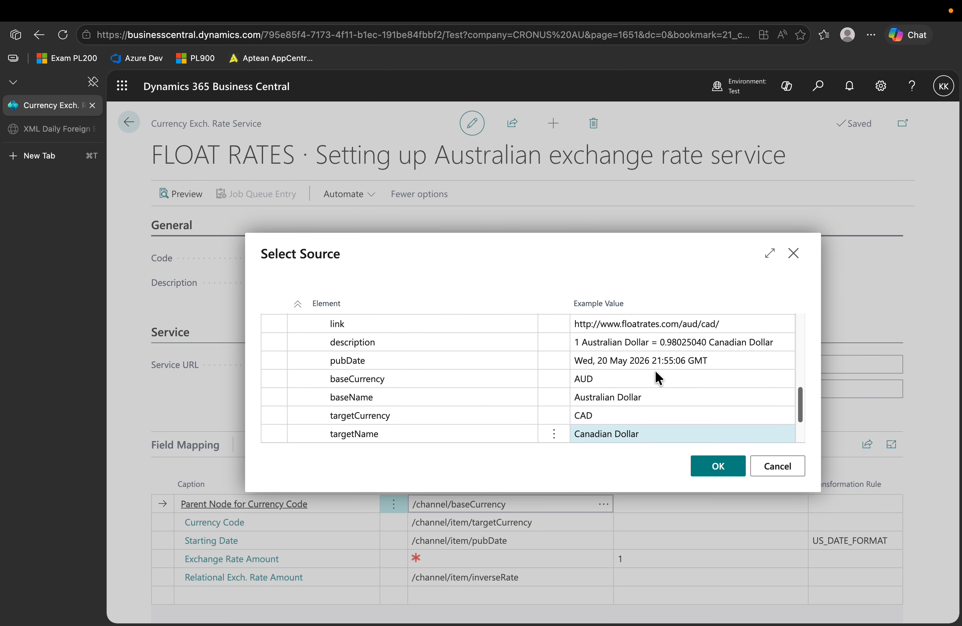
pyautogui.scroll(5, 655, 370)
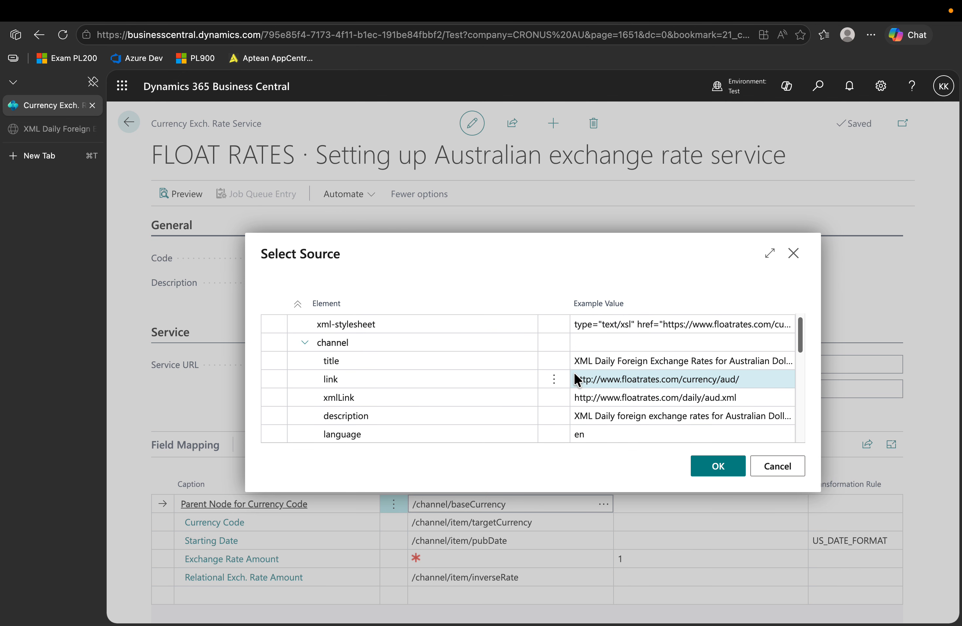
pyautogui.scroll(-2, 357, 353)
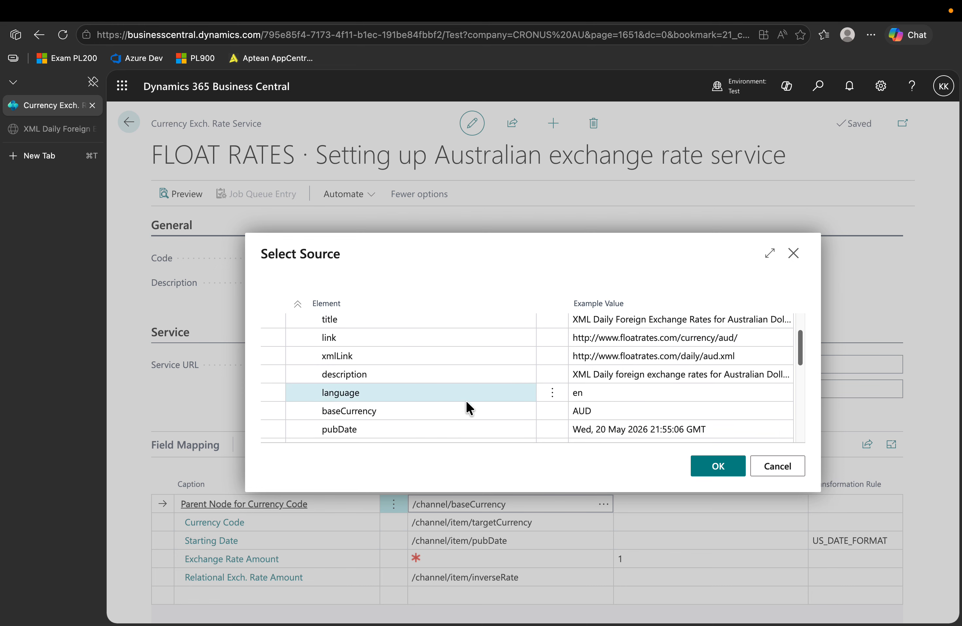
pyautogui.scroll(-2, 466, 406)
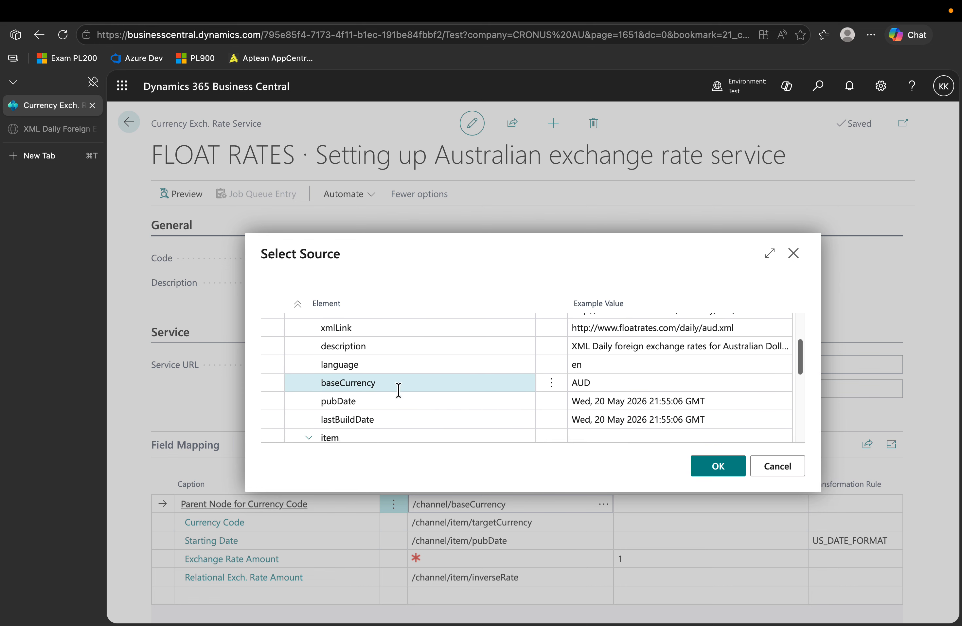
pyautogui.scroll(-3, 443, 386)
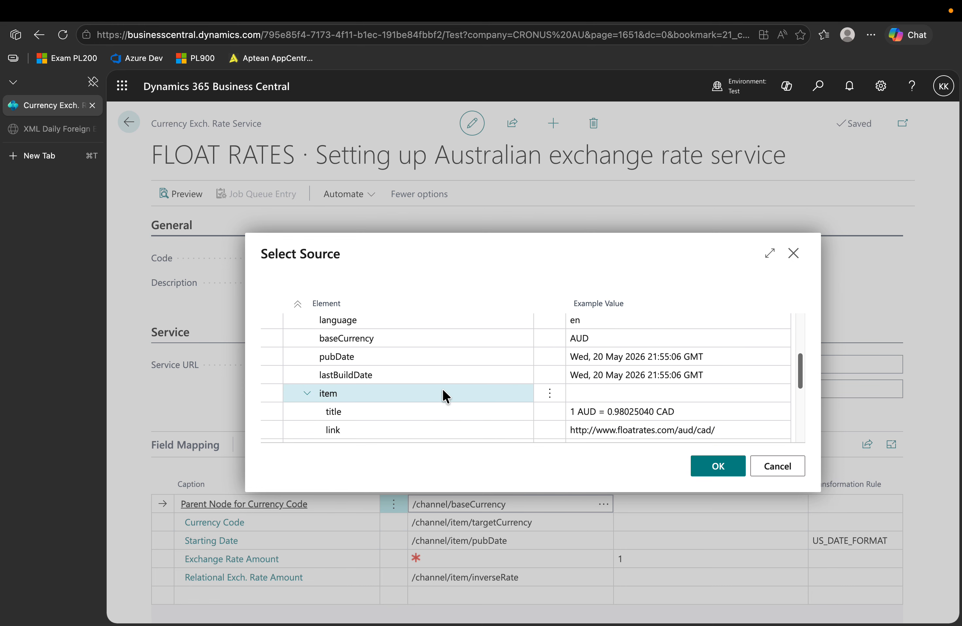
pyautogui.scroll(-2, 356, 390)
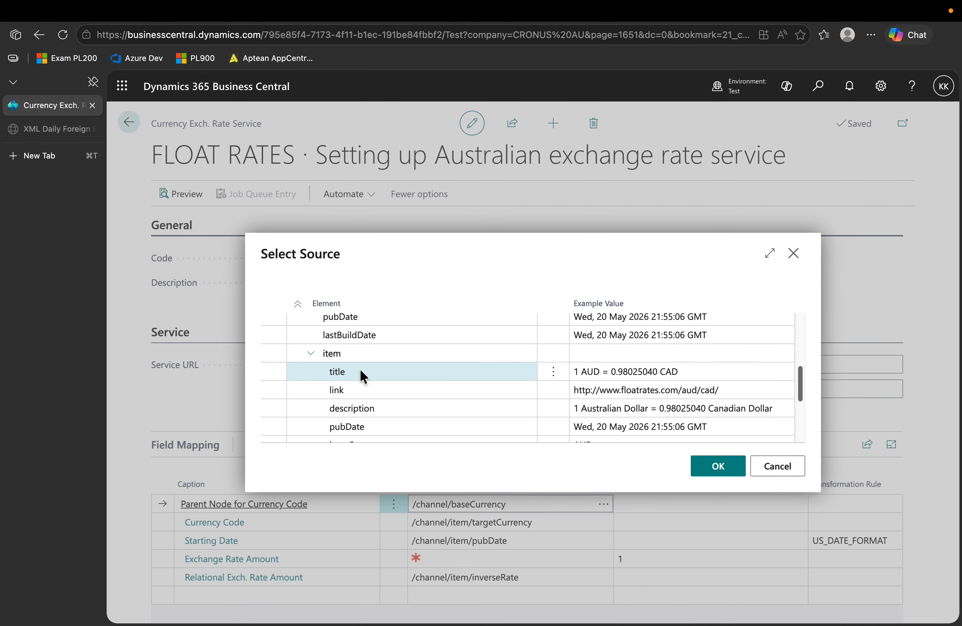
pyautogui.scroll(-1, 370, 375)
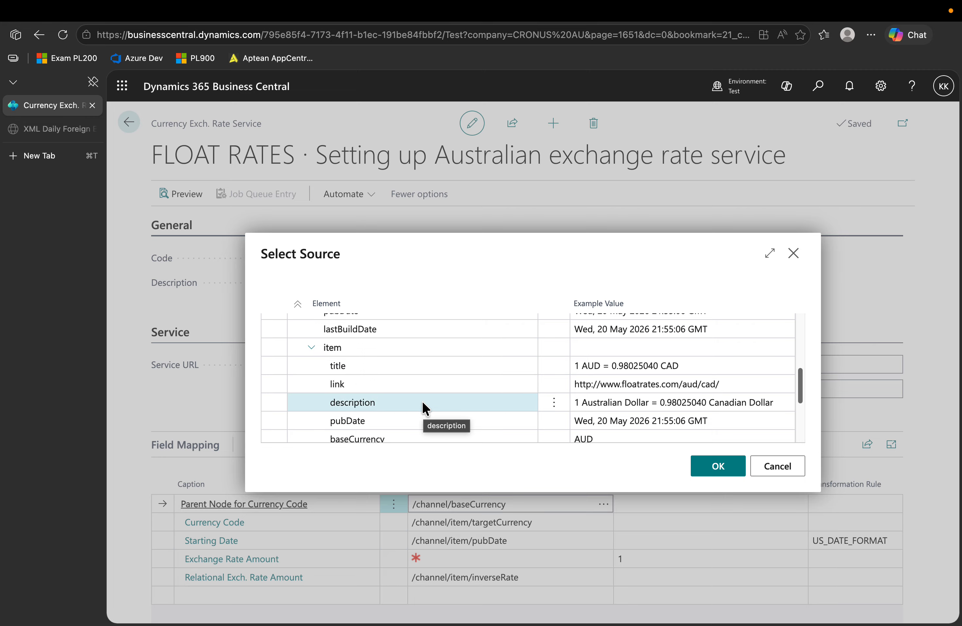
pyautogui.scroll(-1, 424, 400)
pyautogui.scroll(-3, 424, 401)
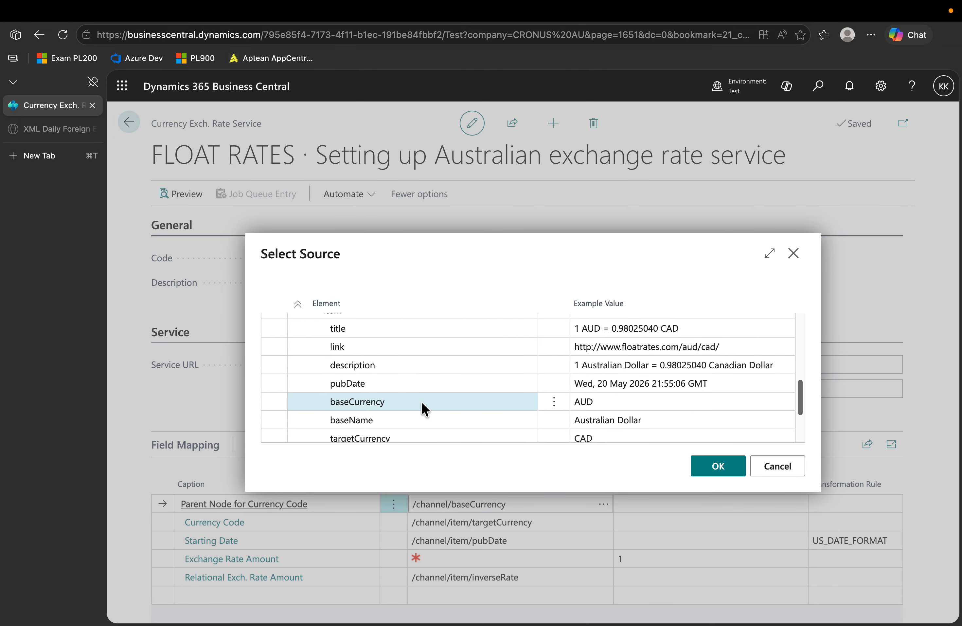
pyautogui.click(421, 401)
pyautogui.click(720, 466)
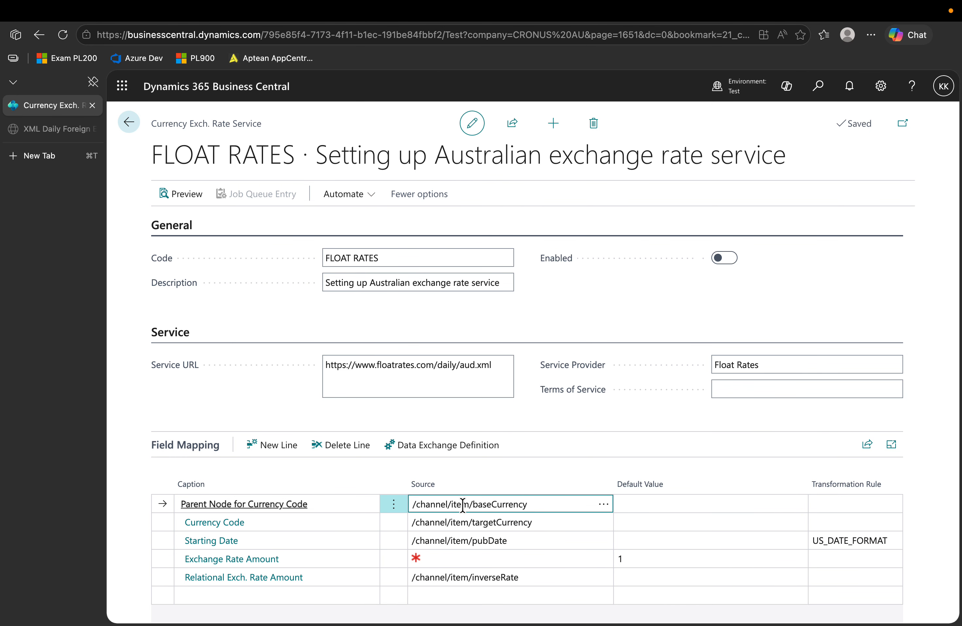
pyautogui.click(434, 525)
pyautogui.click(450, 522)
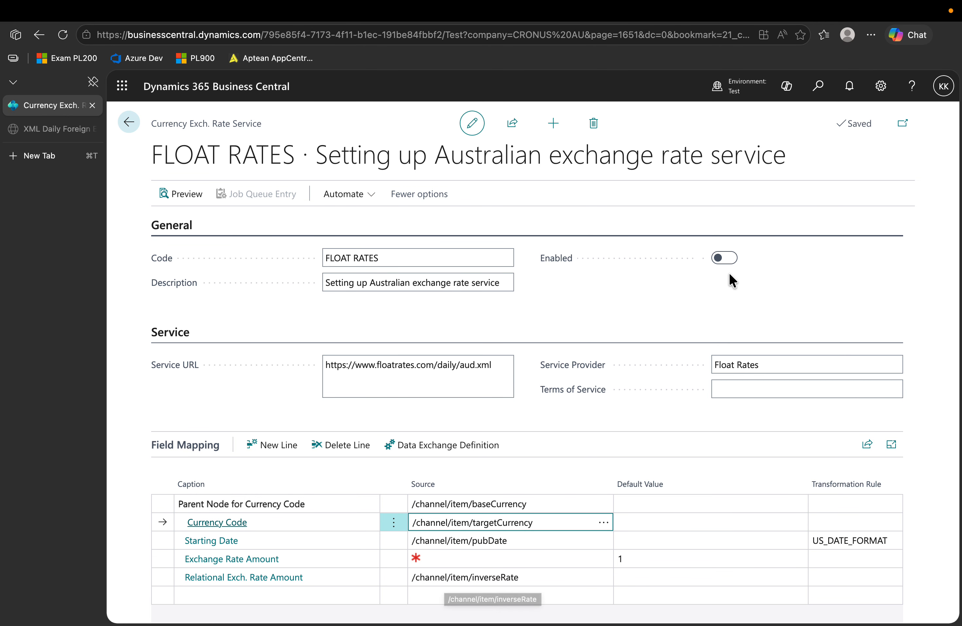
# - Enable the service with the corrected mapping, accept the terms, view the daily update's job queue entry and return to the card
pyautogui.click(727, 259)
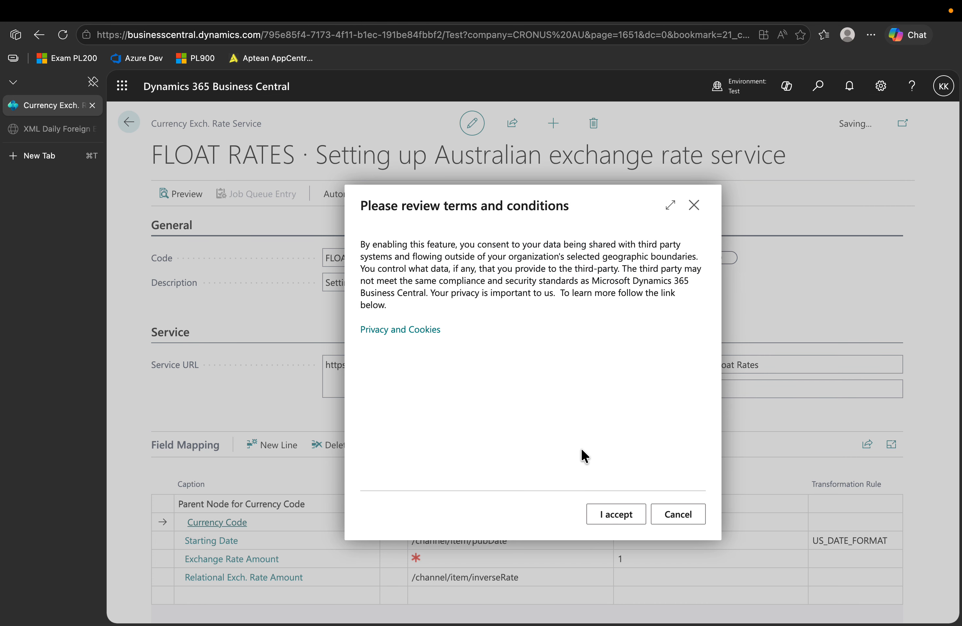
pyautogui.click(637, 525)
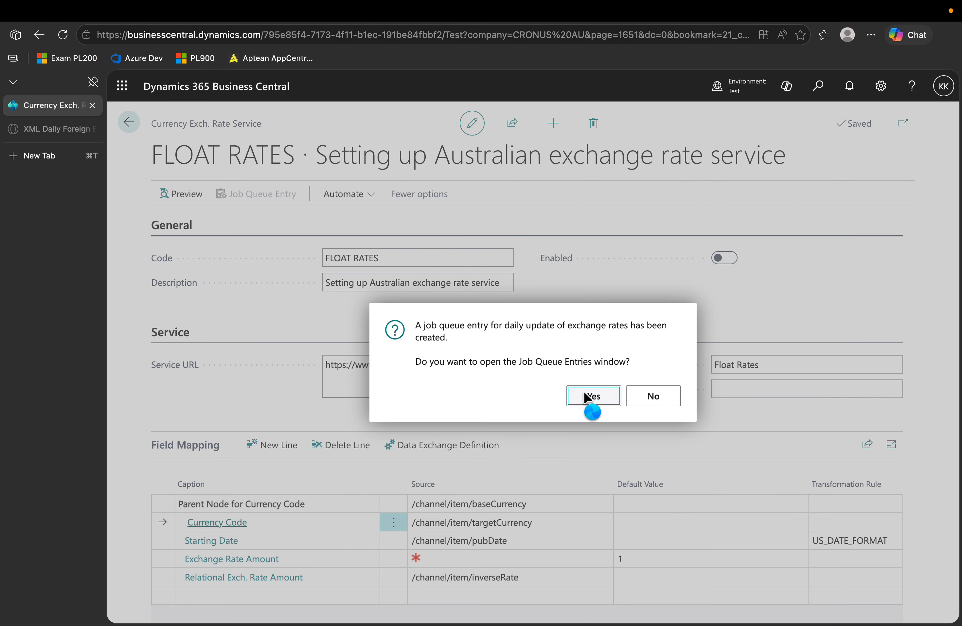
pyautogui.click(594, 395)
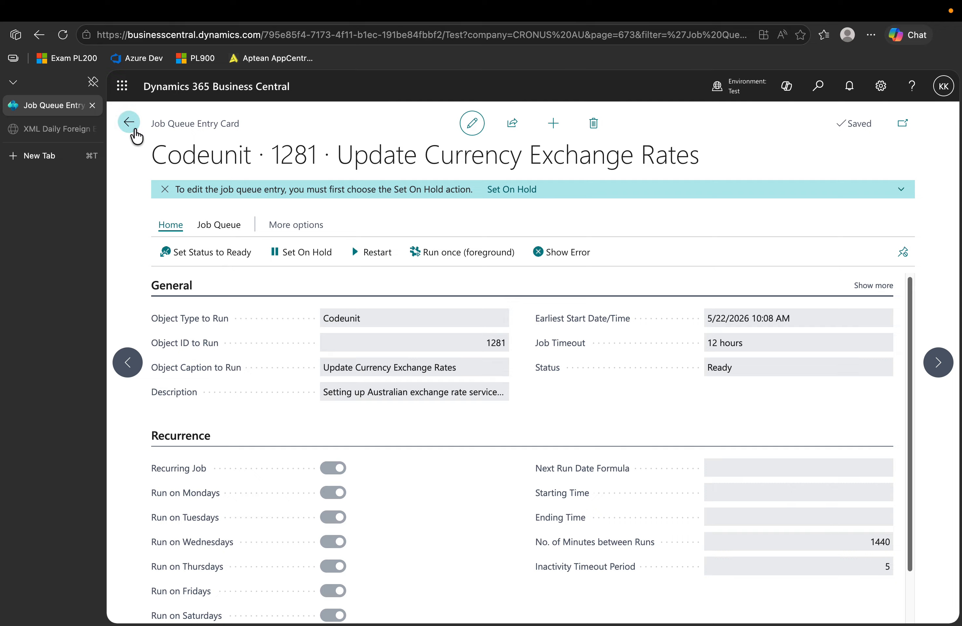
pyautogui.click(134, 129)
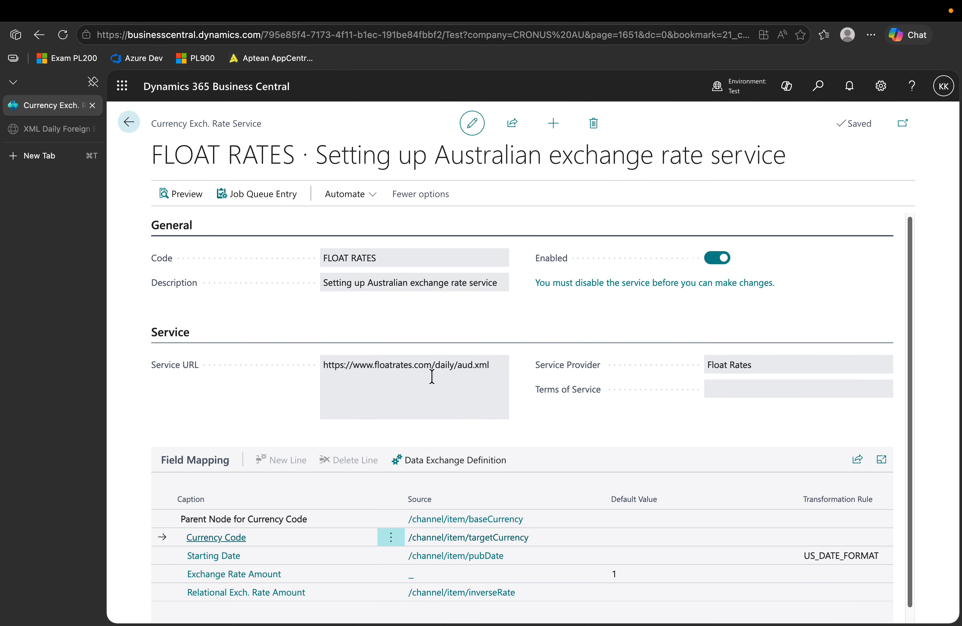
# - Preview the exchange rates for all currencies from the FLOAT RATES service and go back to the Currencies list
pyautogui.click(193, 195)
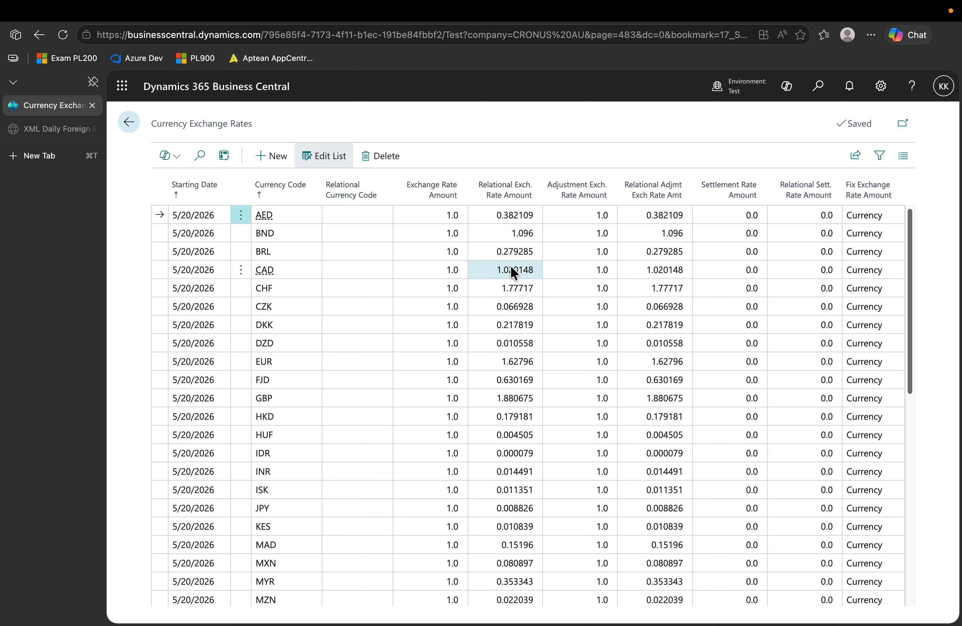
pyautogui.moveTo(489, 508); pyautogui.dragTo(488, 525)
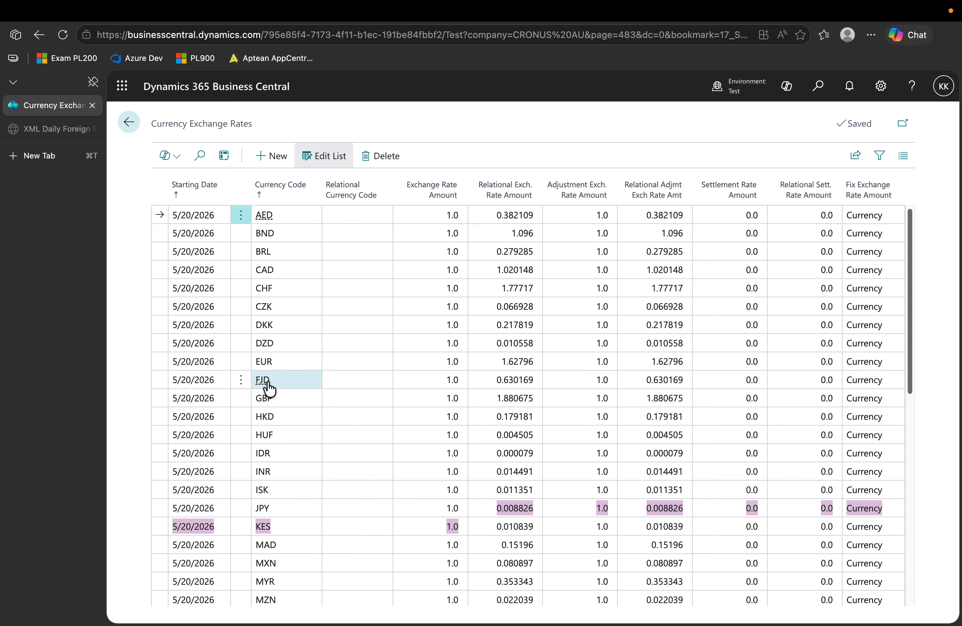
pyautogui.click(124, 124)
pyautogui.click(126, 124)
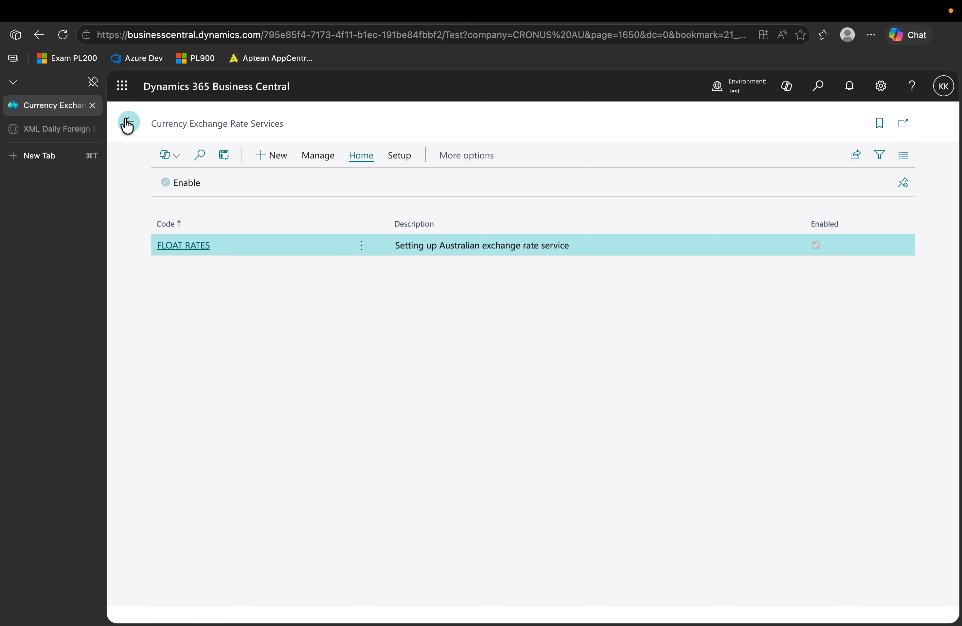
pyautogui.click(127, 124)
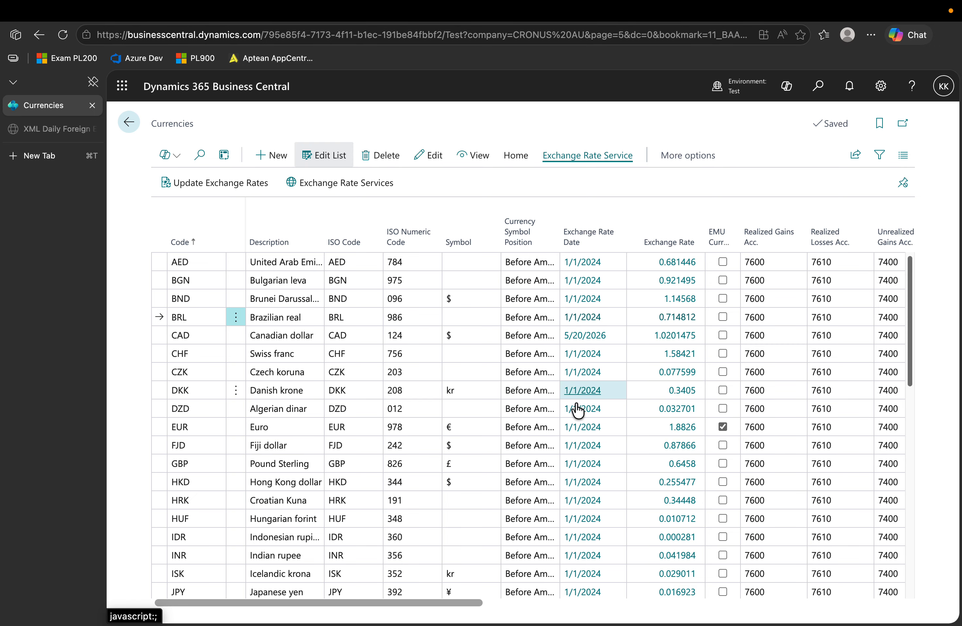
# - Update the exchange rates for all currencies in the Currencies list from the exchange rate service
pyautogui.scroll(-3, 593, 541)
pyautogui.scroll(-1, 592, 537)
pyautogui.scroll(5, 593, 532)
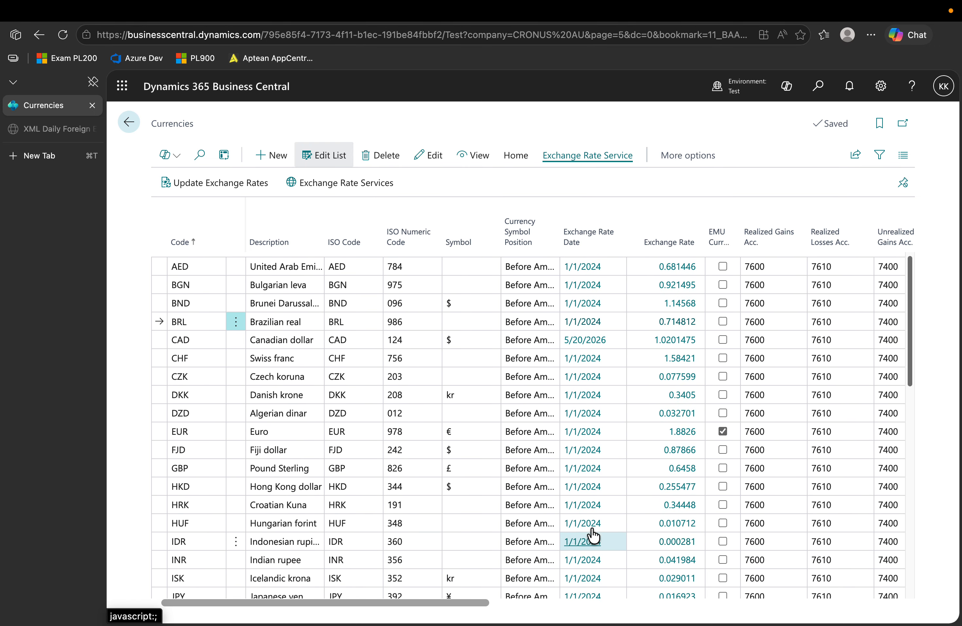
pyautogui.click(211, 189)
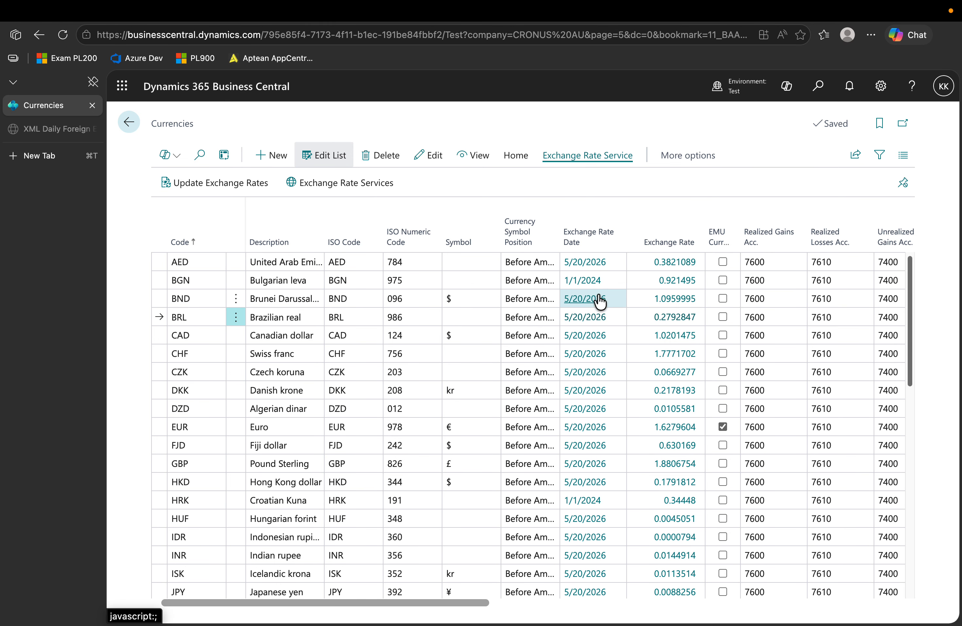
# - Examine the exchange rate dates and exchange rates throughout the Currencies list, from AED to ZAR
pyautogui.scroll(-5, 599, 300)
pyautogui.hscroll(2, 595, 381)
pyautogui.scroll(-10, 596, 471)
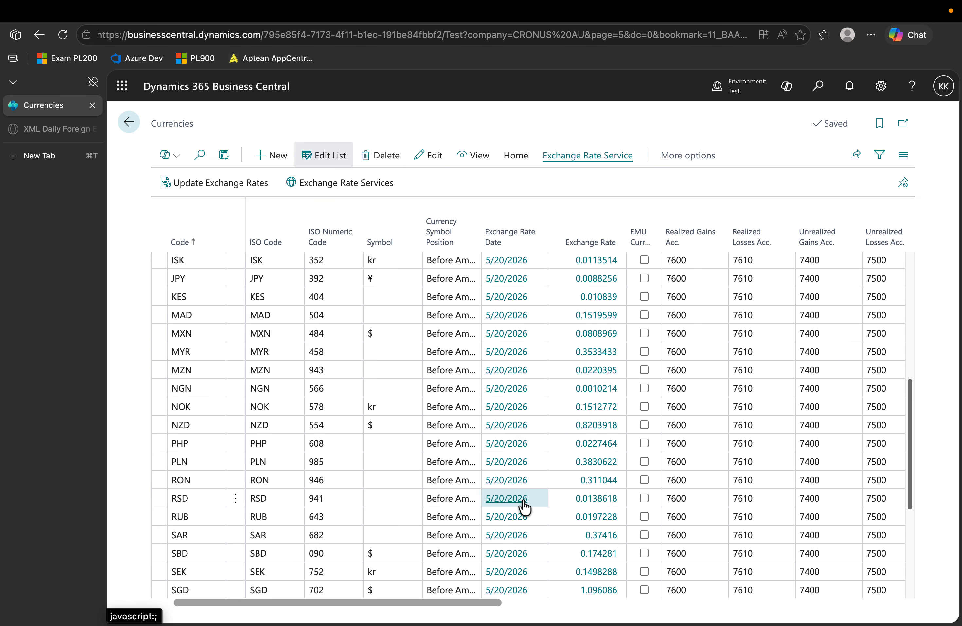
pyautogui.scroll(-10, 522, 510)
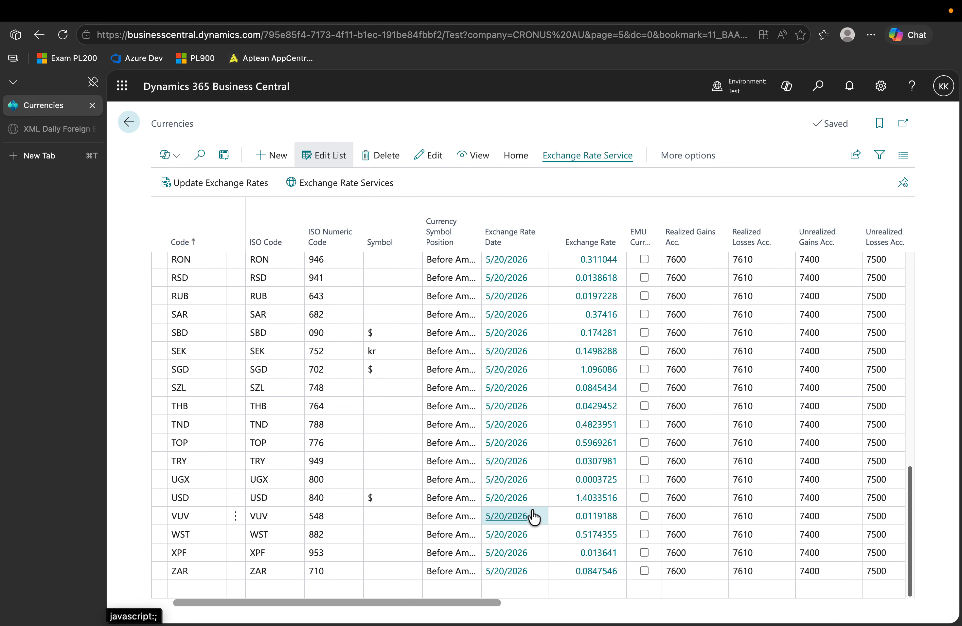
pyautogui.scroll(8, 525, 271)
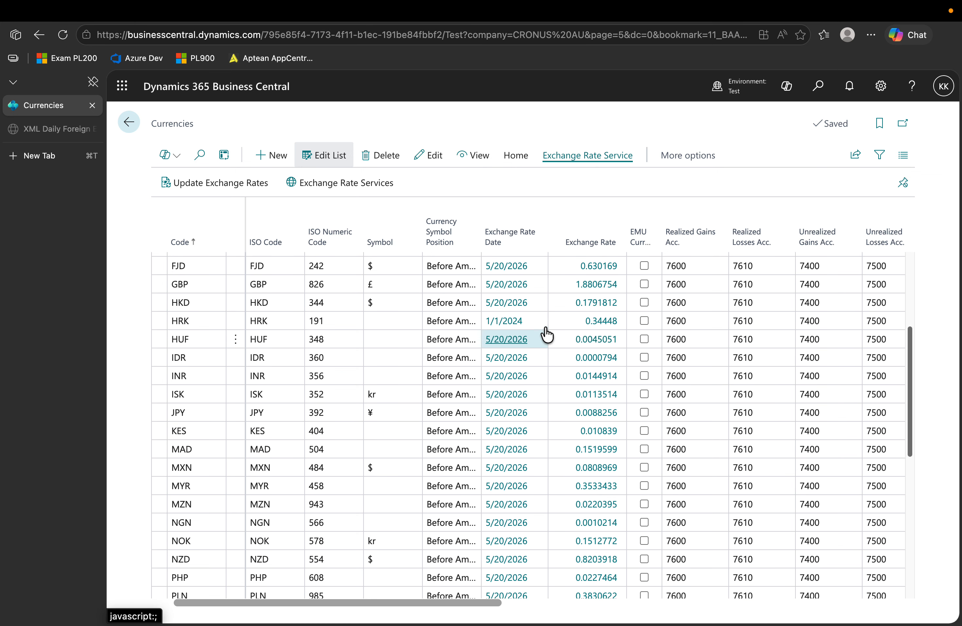
pyautogui.scroll(5, 547, 335)
pyautogui.scroll(1, 547, 334)
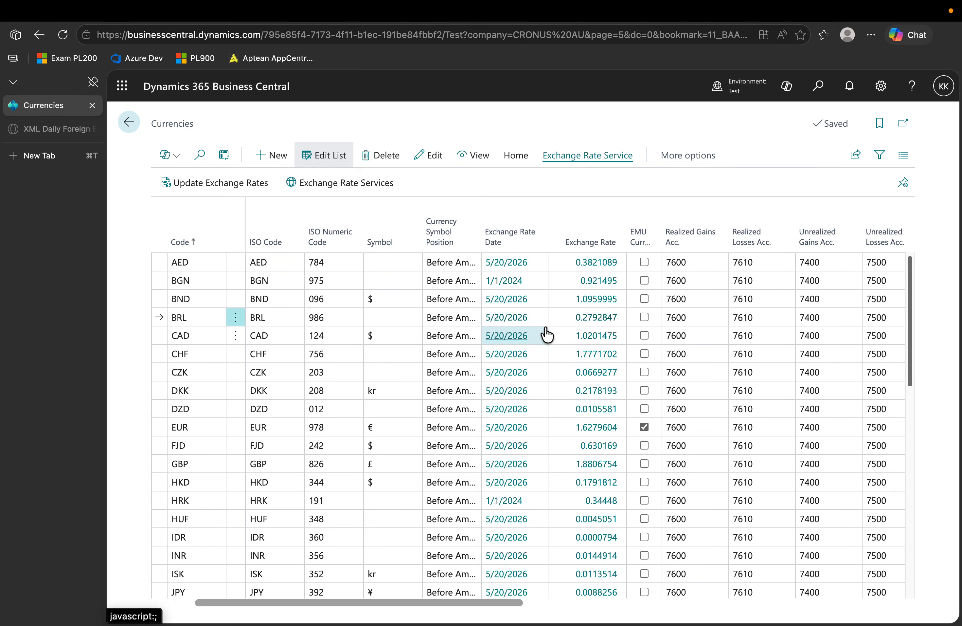
# - Check the currencies in the Currencies list against the FloatRates daily Australian Dollar rates page and return to the list
pyautogui.click(30, 129)
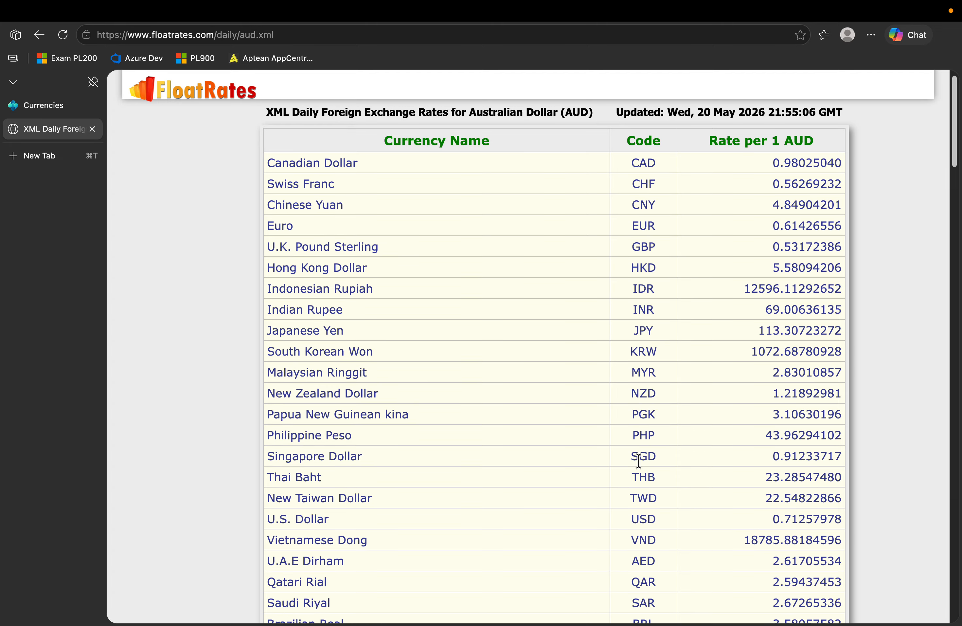
pyautogui.scroll(-7, 642, 469)
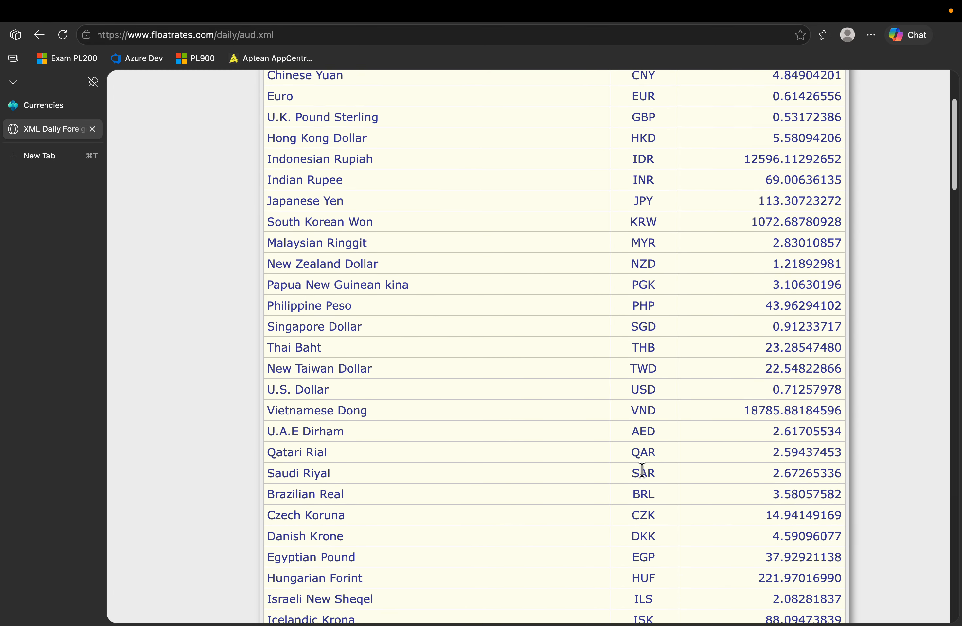
pyautogui.scroll(-2, 642, 468)
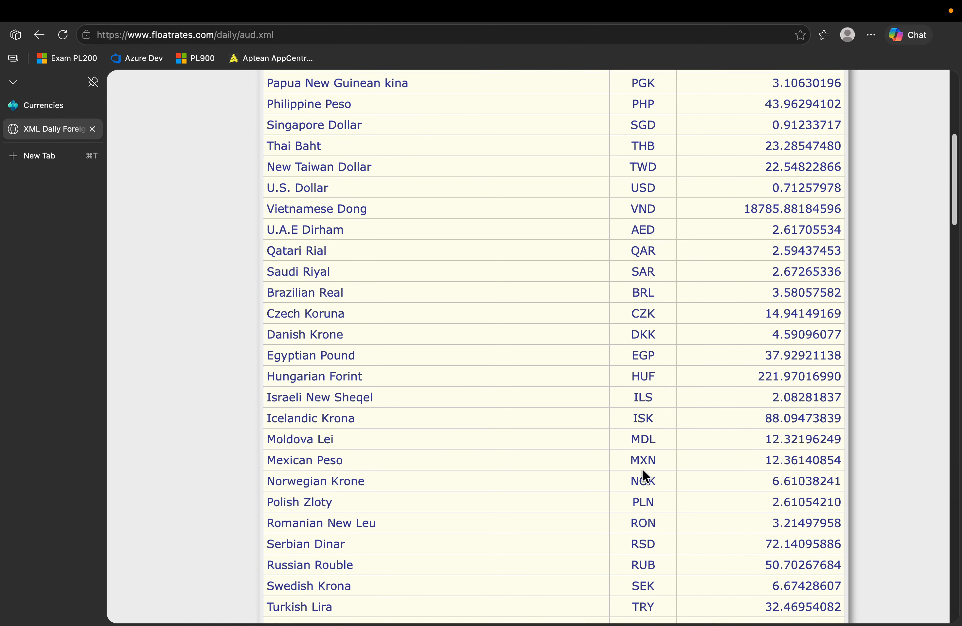
pyautogui.scroll(-6, 643, 470)
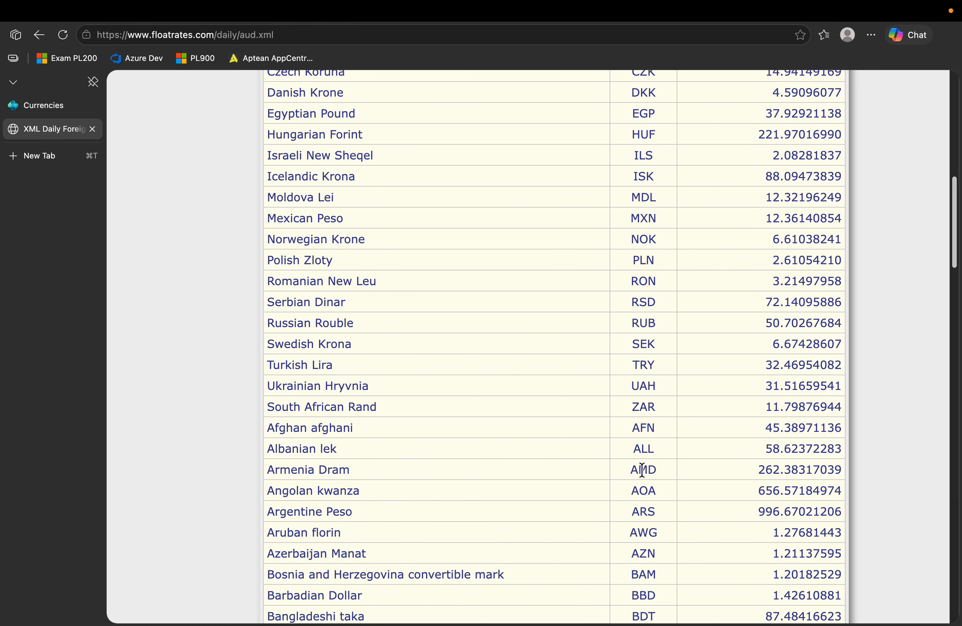
pyautogui.scroll(-12, 642, 468)
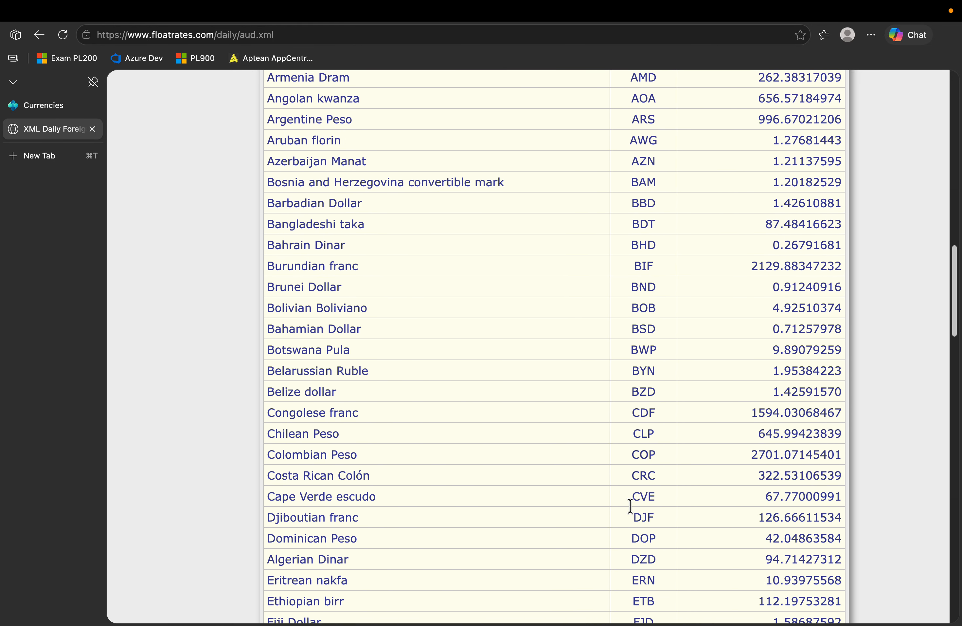
pyautogui.scroll(-19, 631, 506)
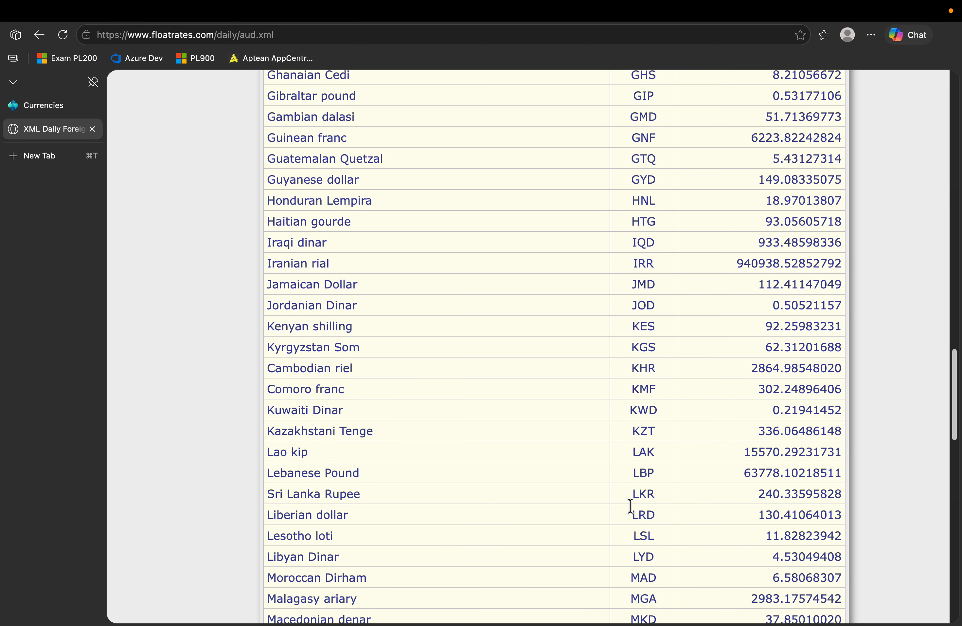
pyautogui.scroll(-12, 630, 506)
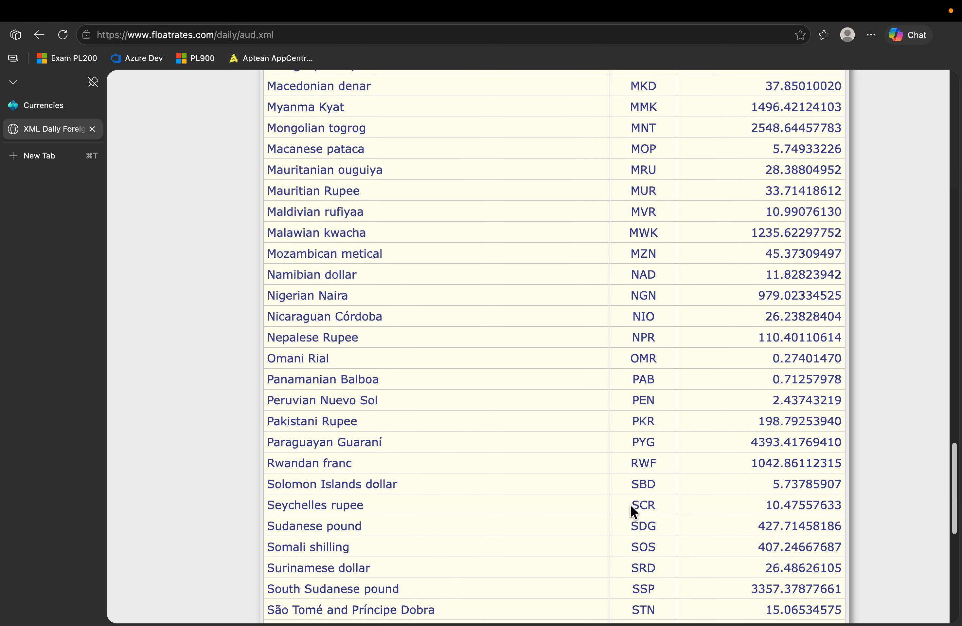
pyautogui.scroll(-7, 630, 504)
pyautogui.scroll(8, 630, 504)
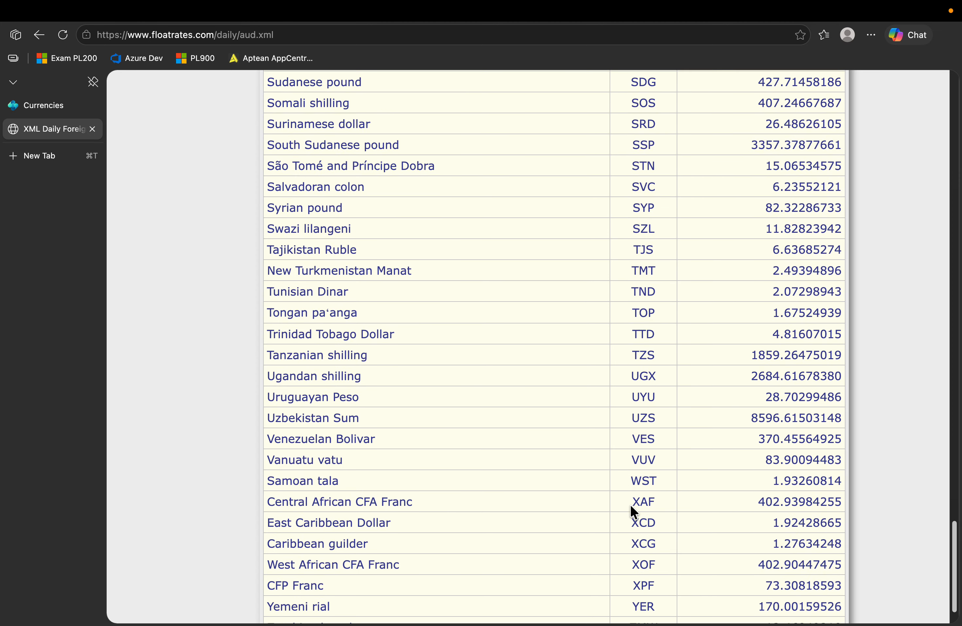
pyautogui.scroll(20, 690, 362)
pyautogui.click(48, 106)
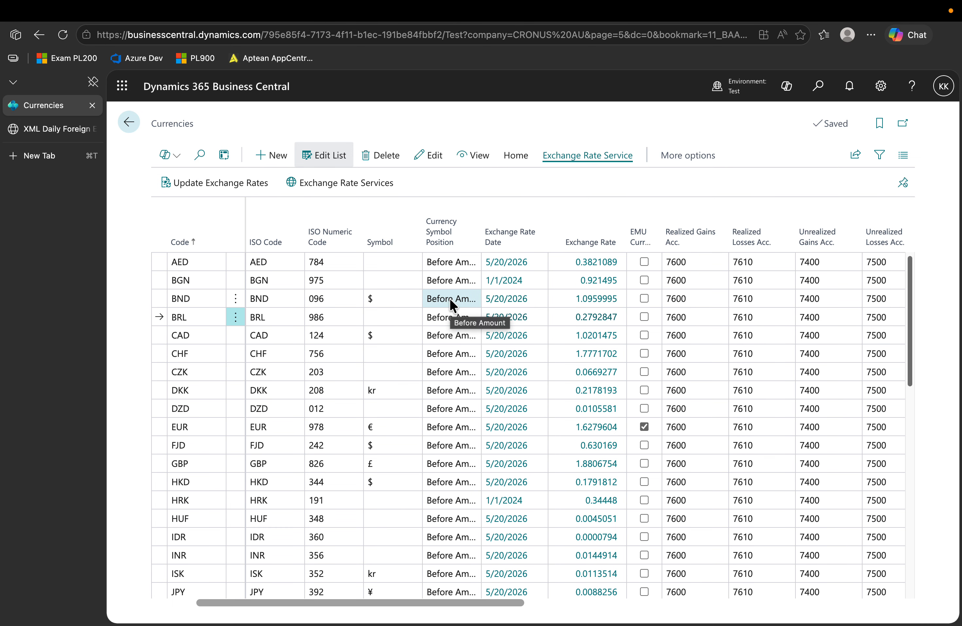
pyautogui.click(54, 134)
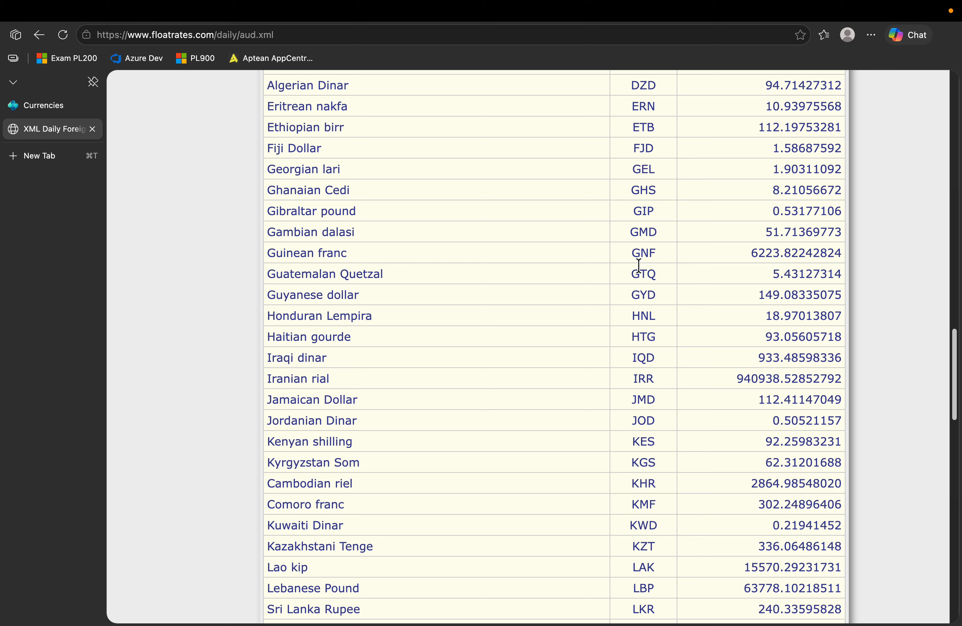
pyautogui.click(54, 108)
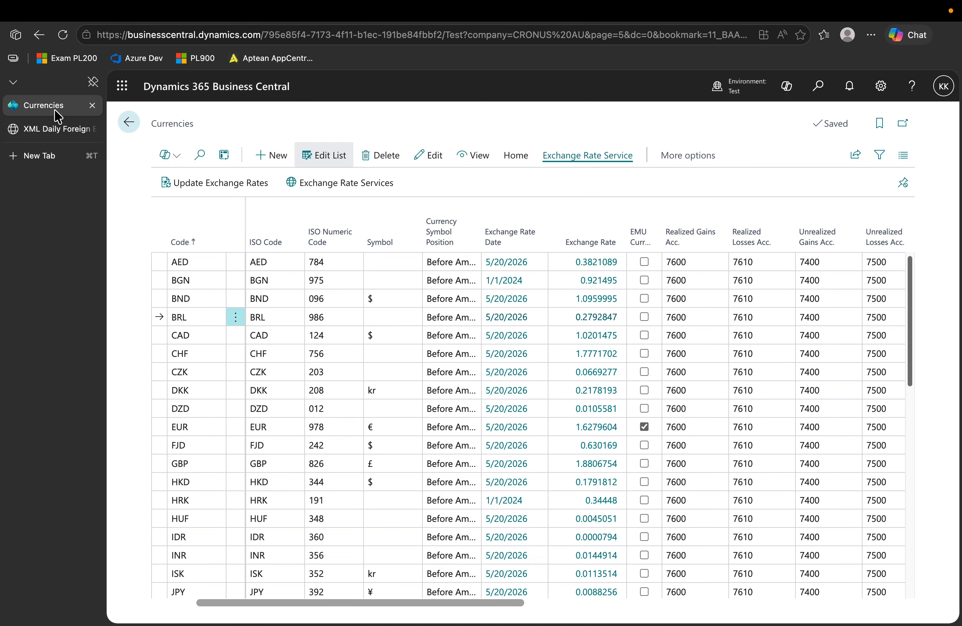